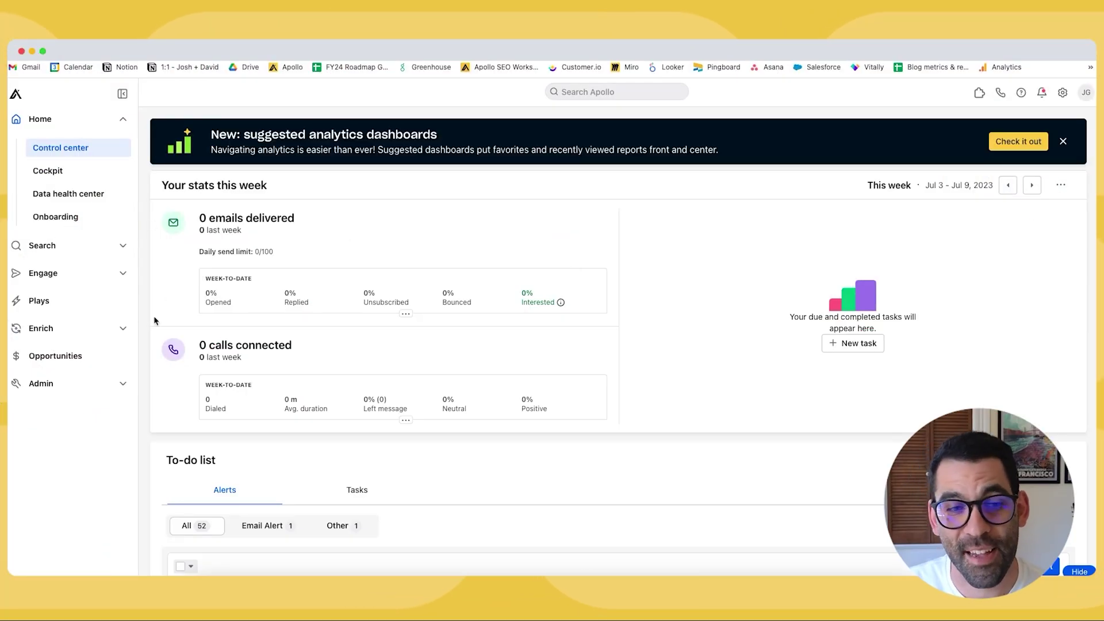
Expand Engage in the sidebar and go to its Analytics page
left_click(109, 274)
scroll(69, 322, "down", 1)
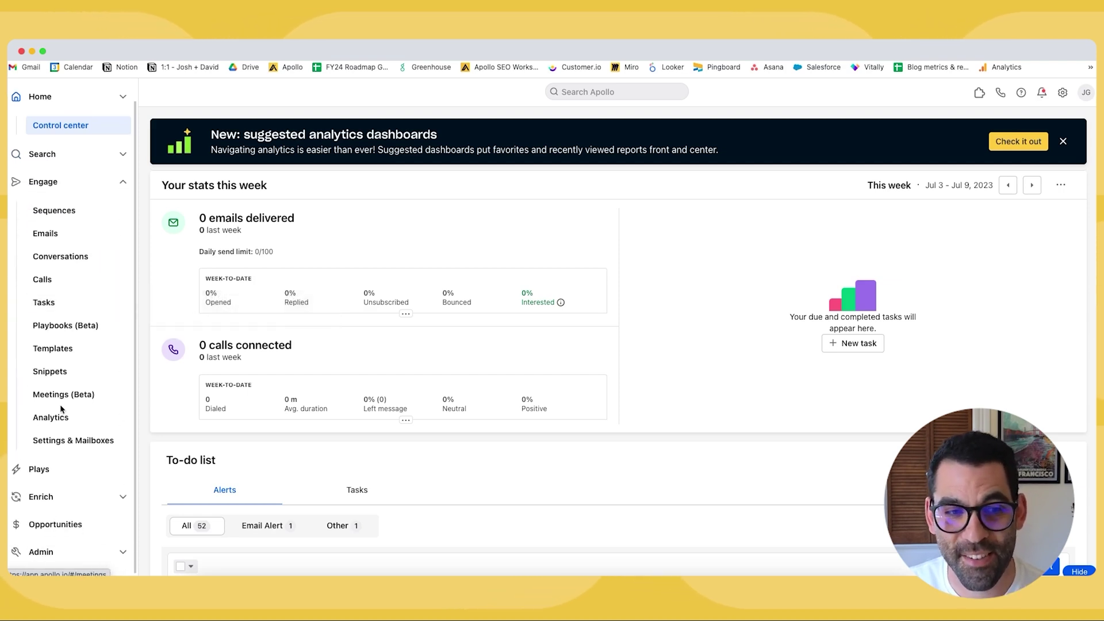
left_click(53, 423)
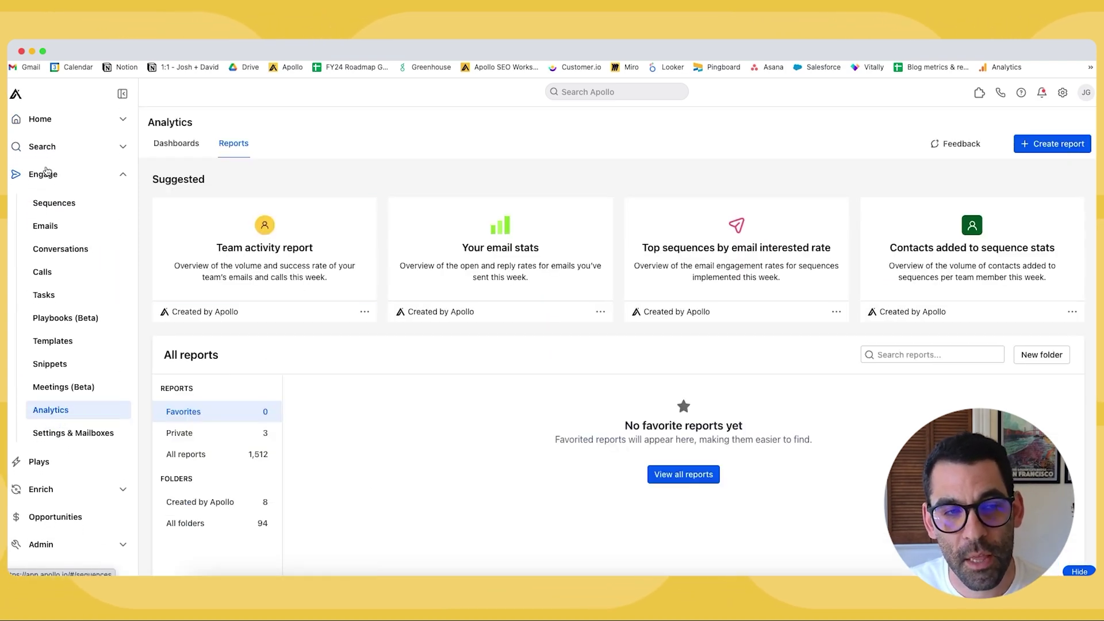
Open Analytics and look over the available dashboards before returning to Reports
left_click(62, 412)
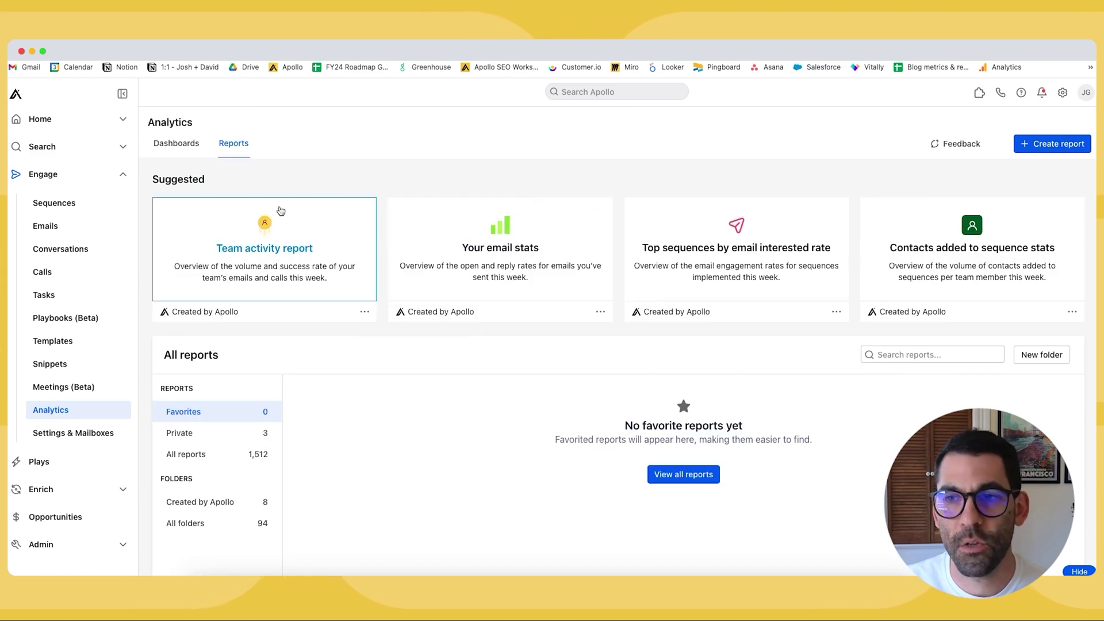
left_click(176, 143)
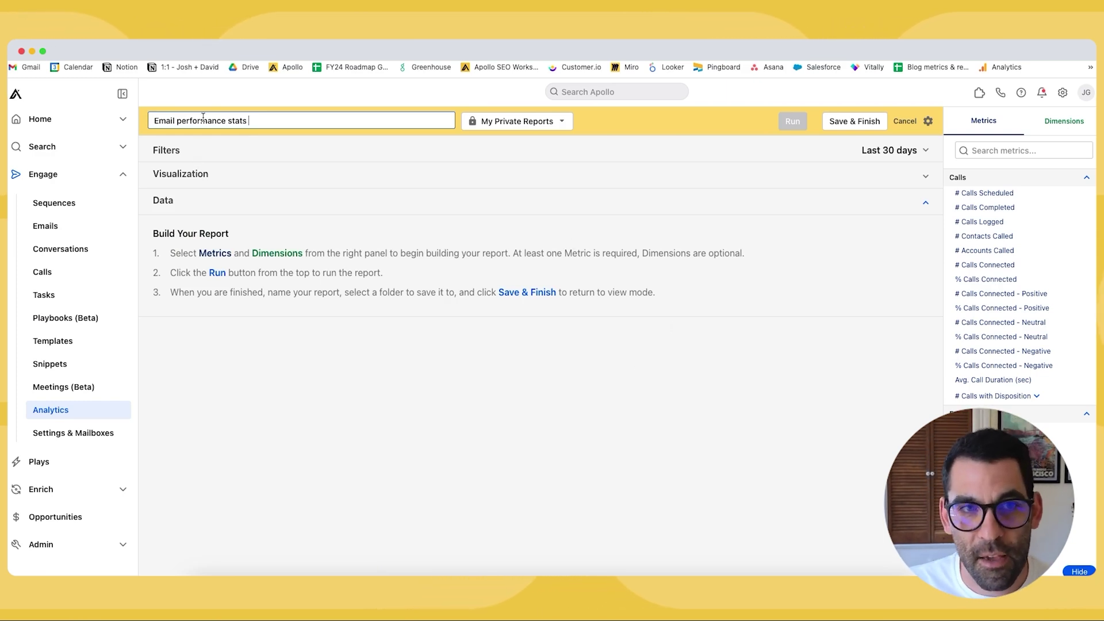
Save the new 'Email performance stats' report in My Private Reports, then reopen it for editing
left_click(506, 121)
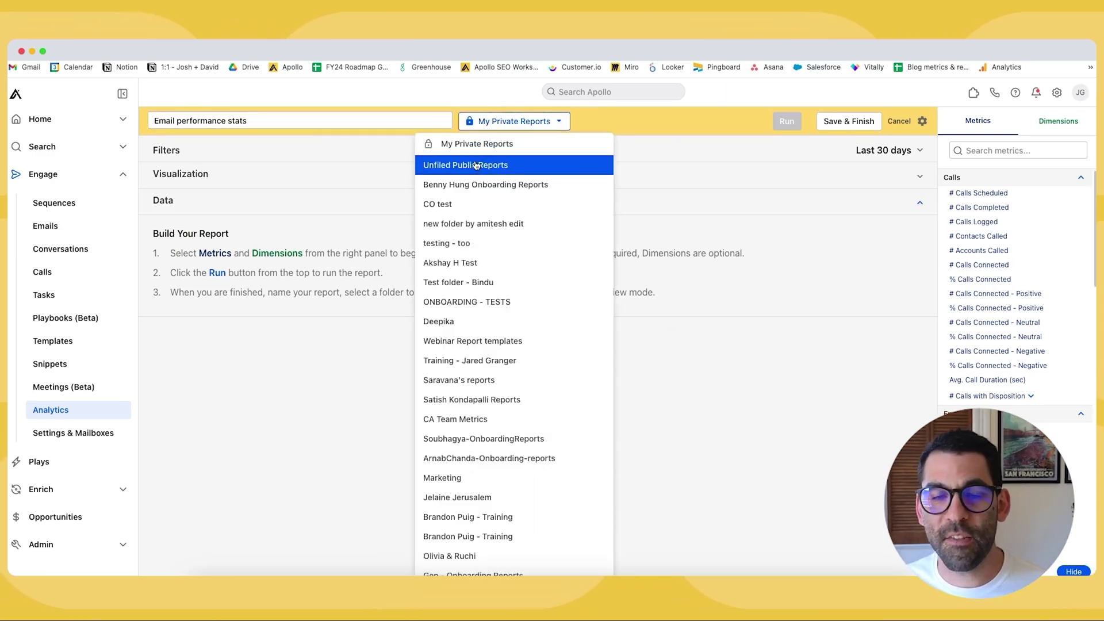
left_click(466, 144)
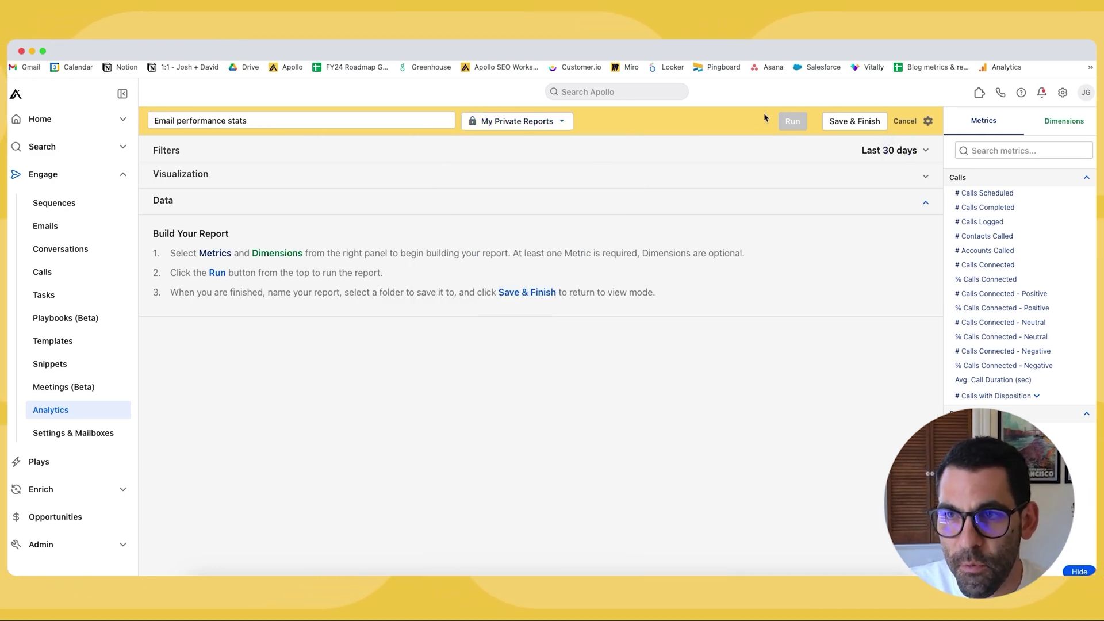
left_click(849, 125)
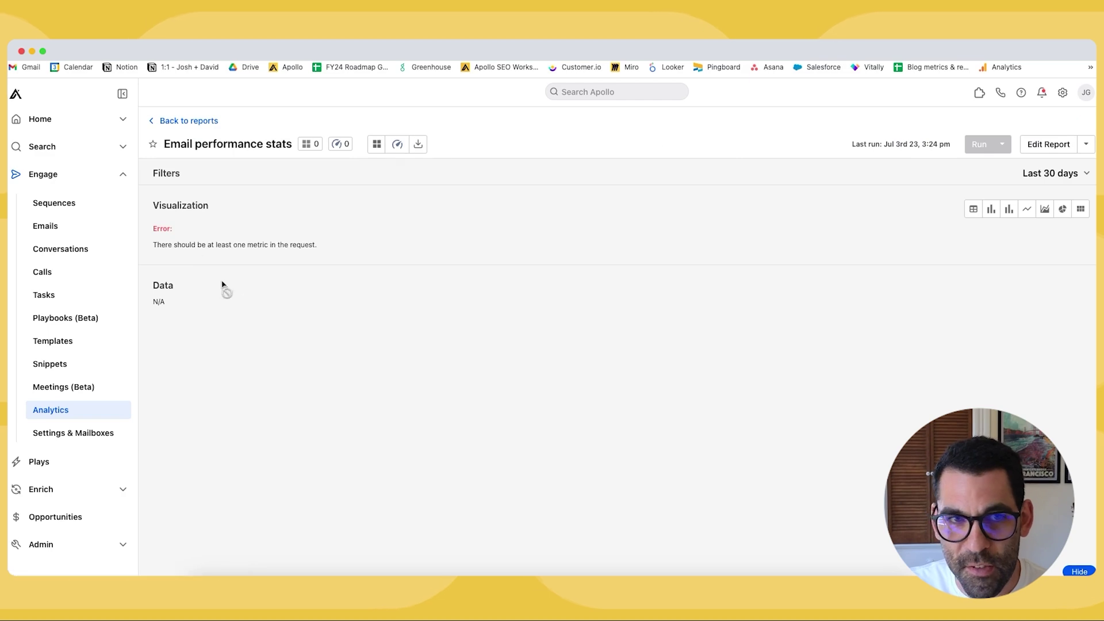
left_click(1048, 143)
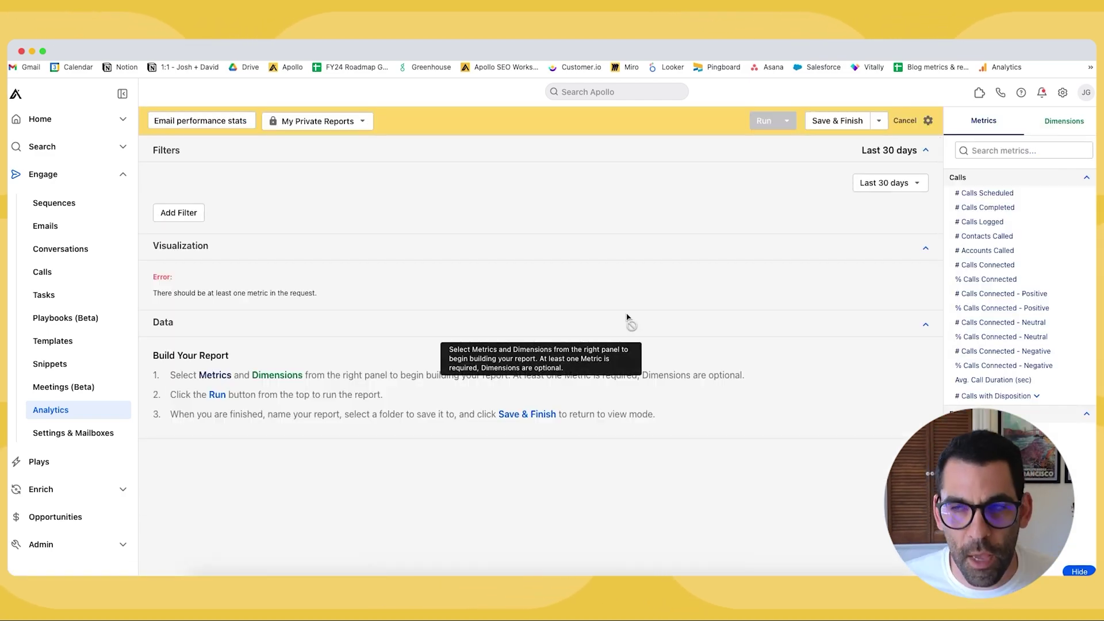
Keep the Last 30 days date range and add a User filter to the report
left_click(888, 183)
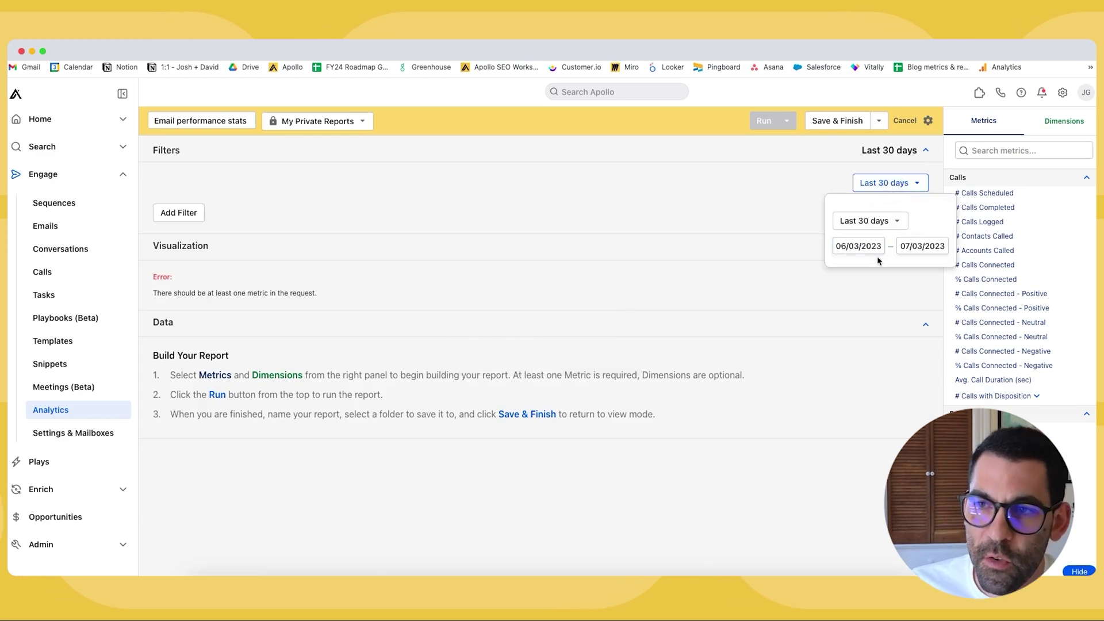
left_click(889, 224)
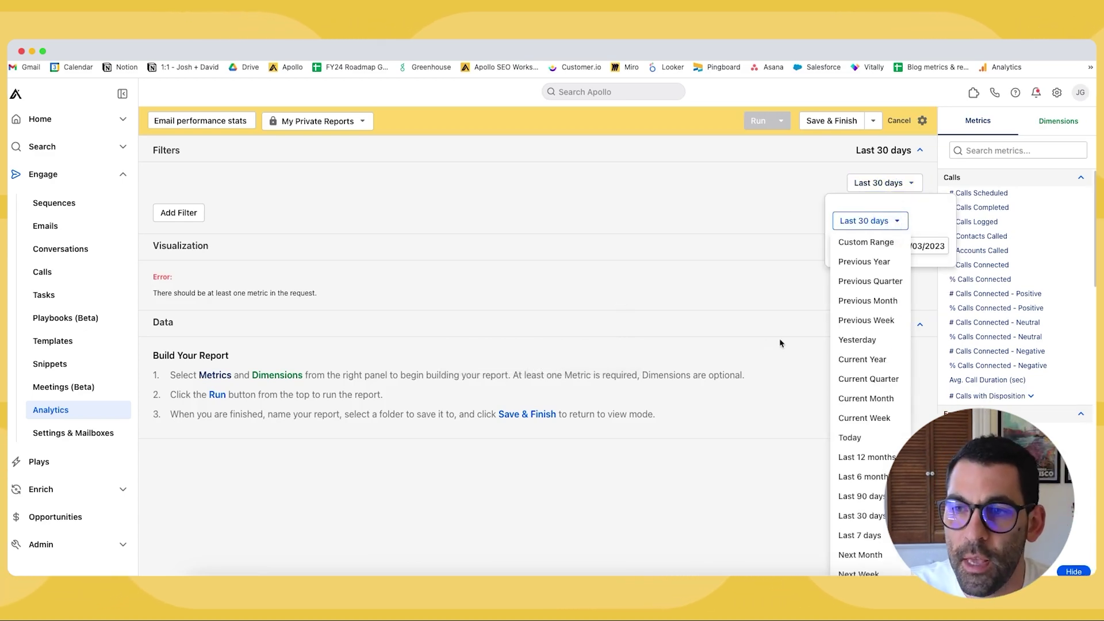
left_click(741, 213)
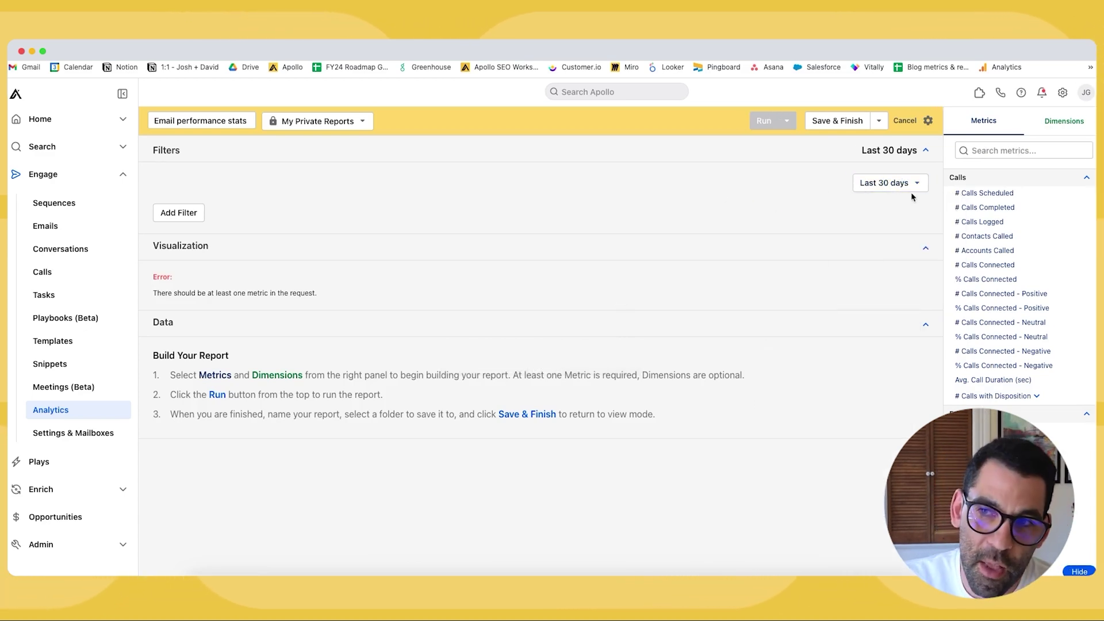
left_click(174, 213)
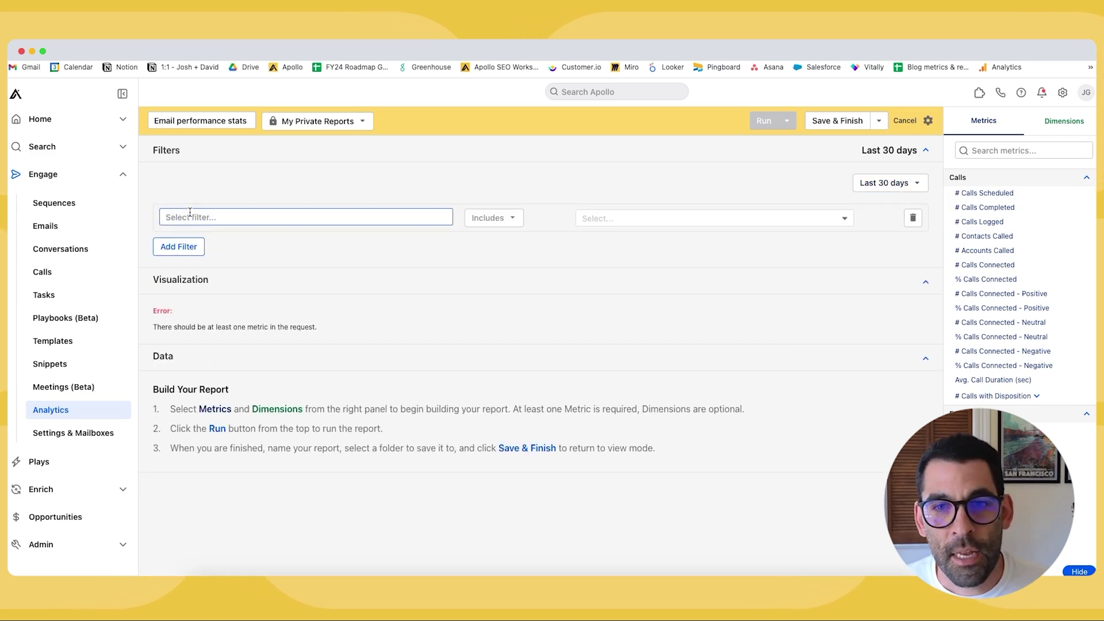
left_click(190, 212)
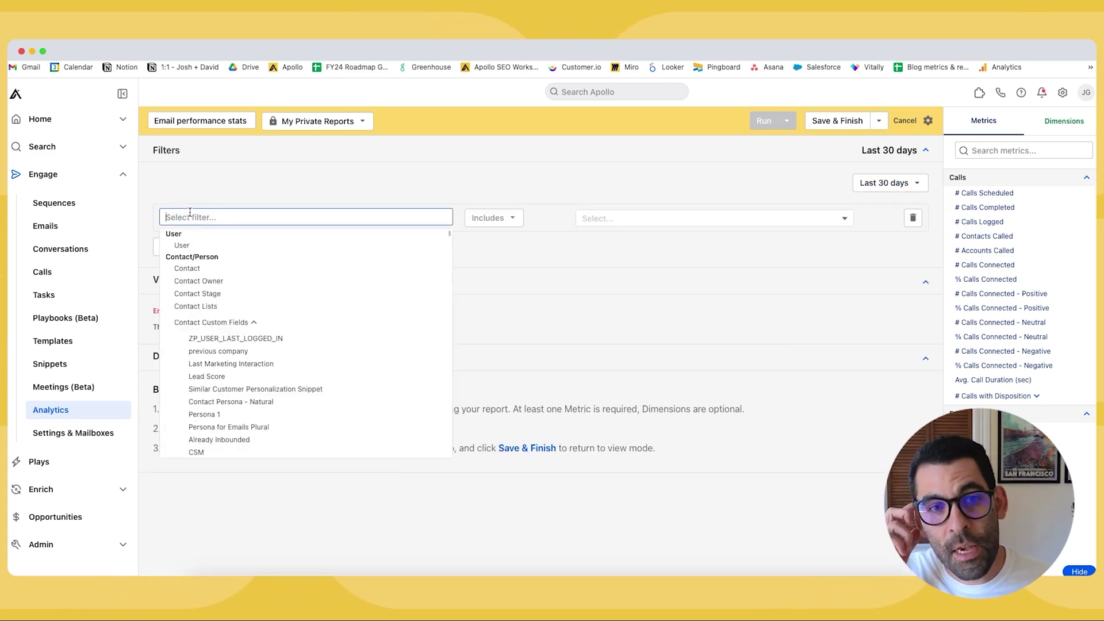
left_click(182, 245)
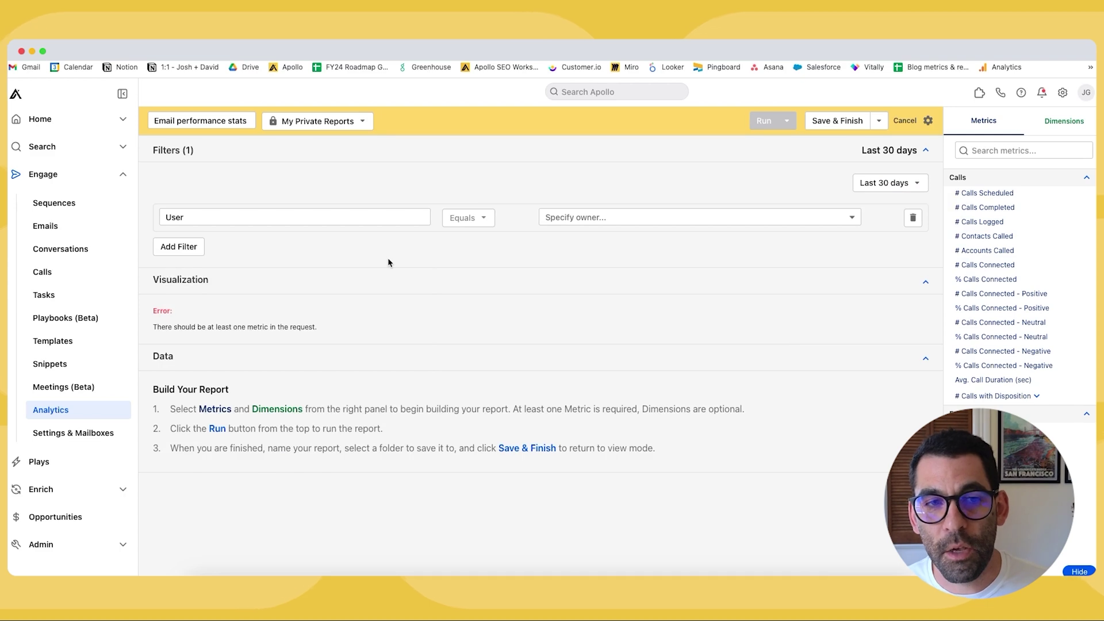
left_click(323, 214)
left_click(491, 182)
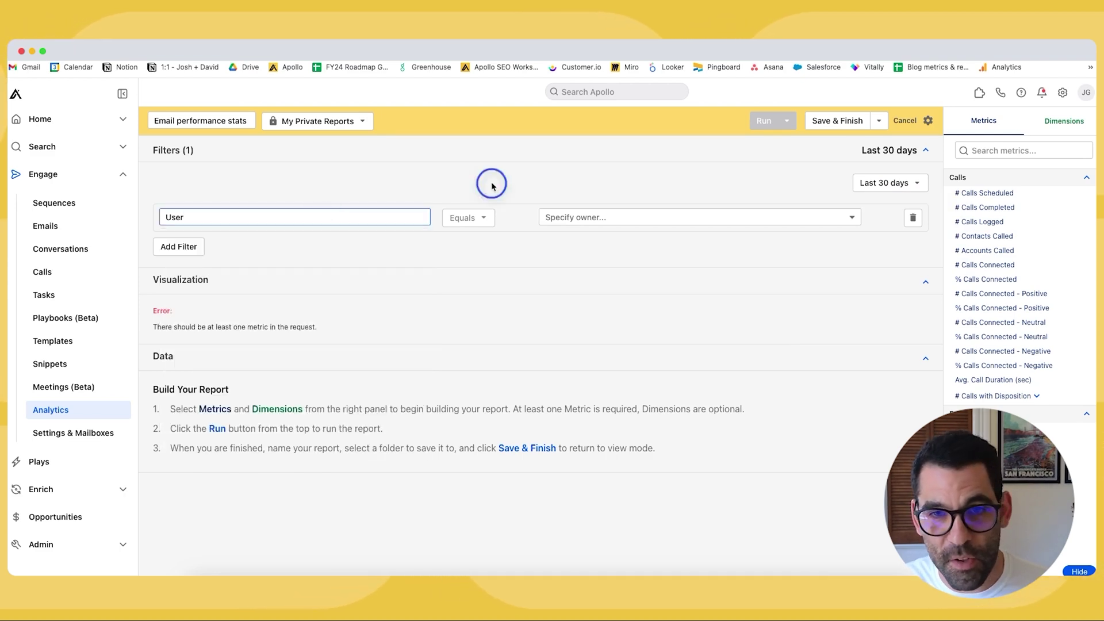
Pick three team members as the users included in the filter
left_click(623, 219)
type("lind")
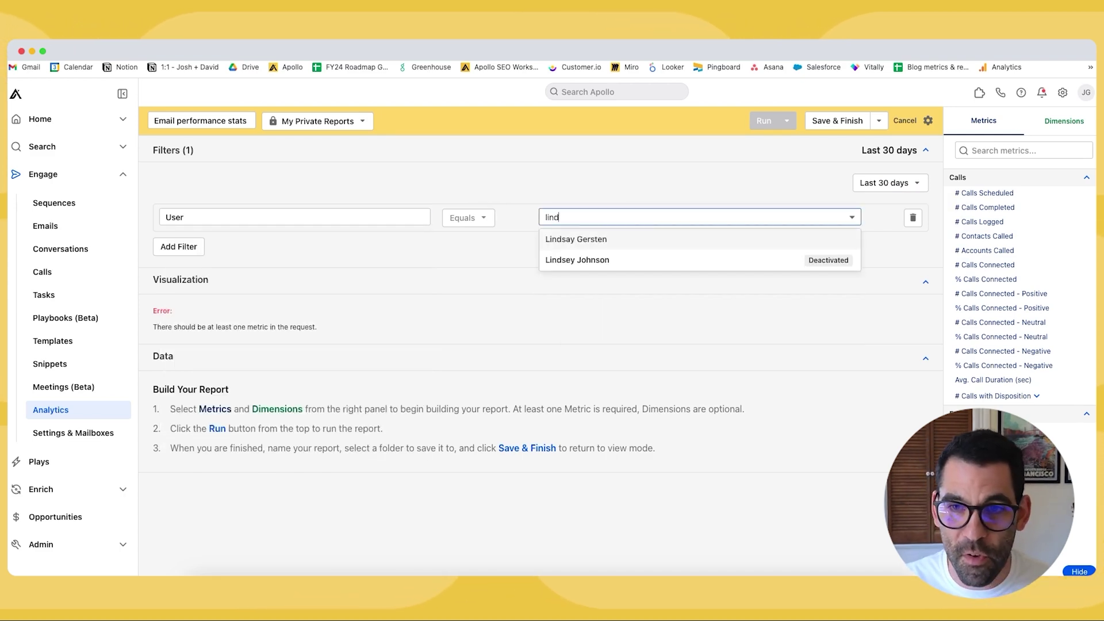
key("Return")
type("sara d")
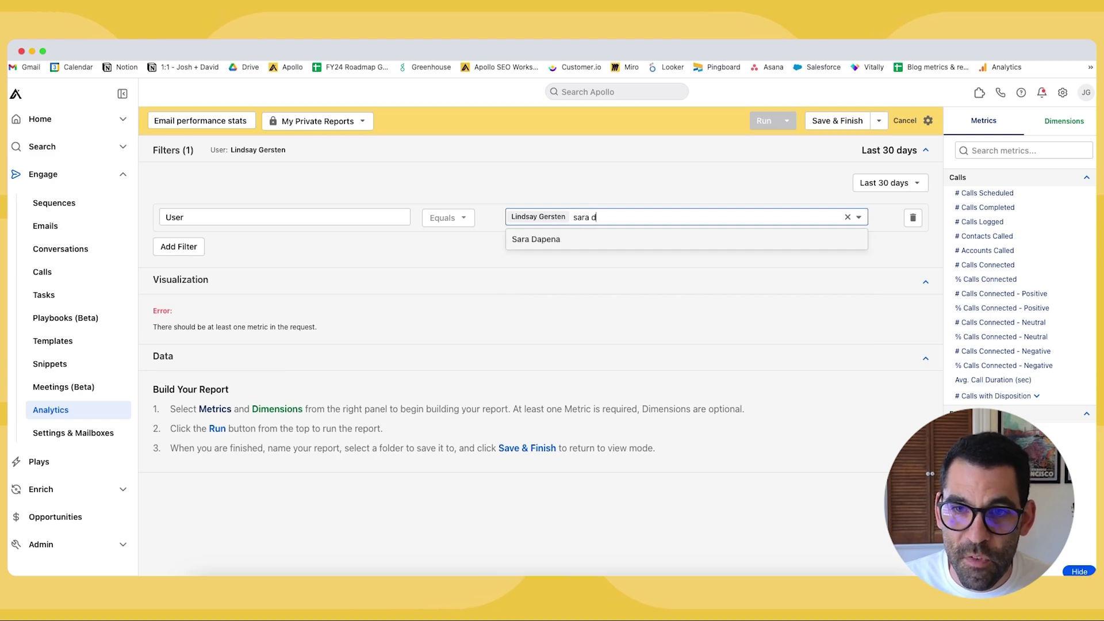
key("Return")
type("daviod")
key("BackSpace")
key("BackSpace")
type("d")
key("Return")
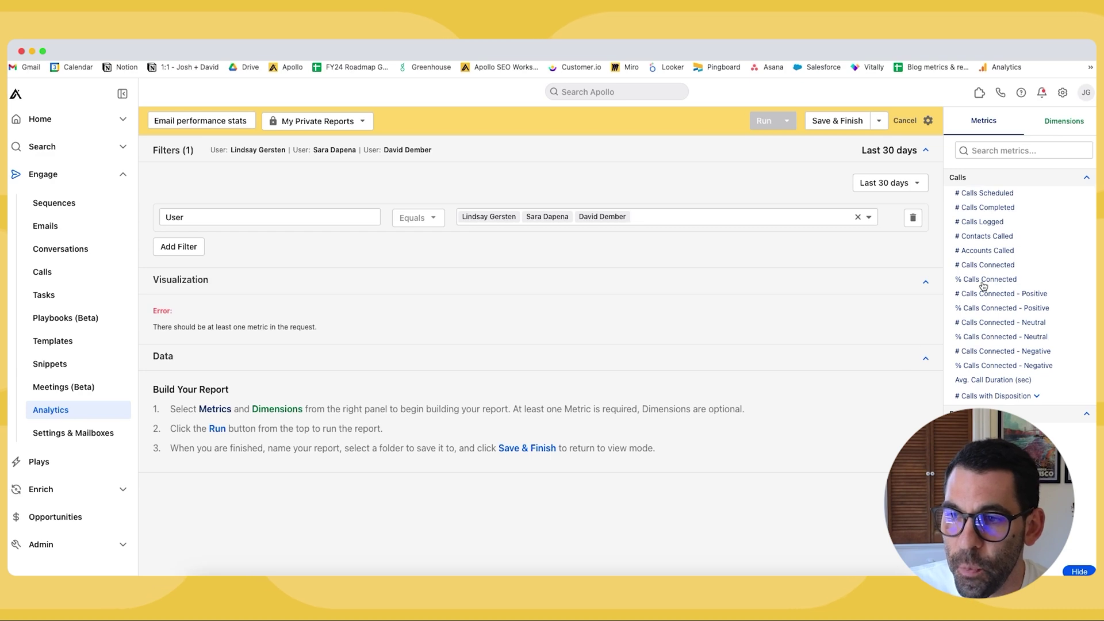
scroll(983, 286, "down", 3)
Add # Emails Sent and % Delivered, Bounced, Opened, Replied, Interested metrics
scroll(983, 286, "down", 1)
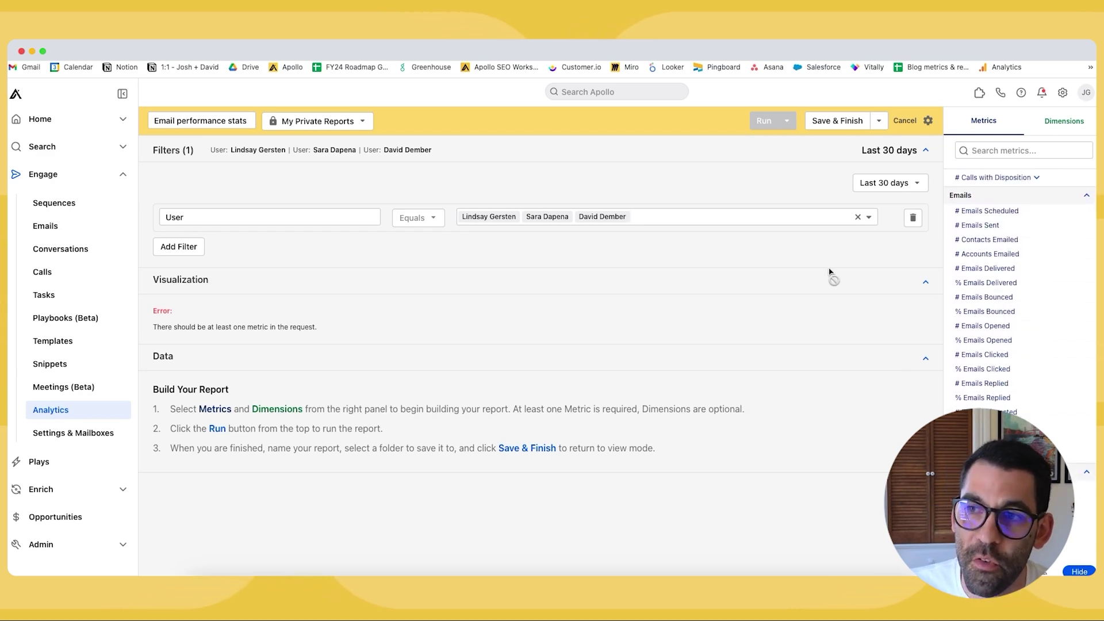
left_click(981, 226)
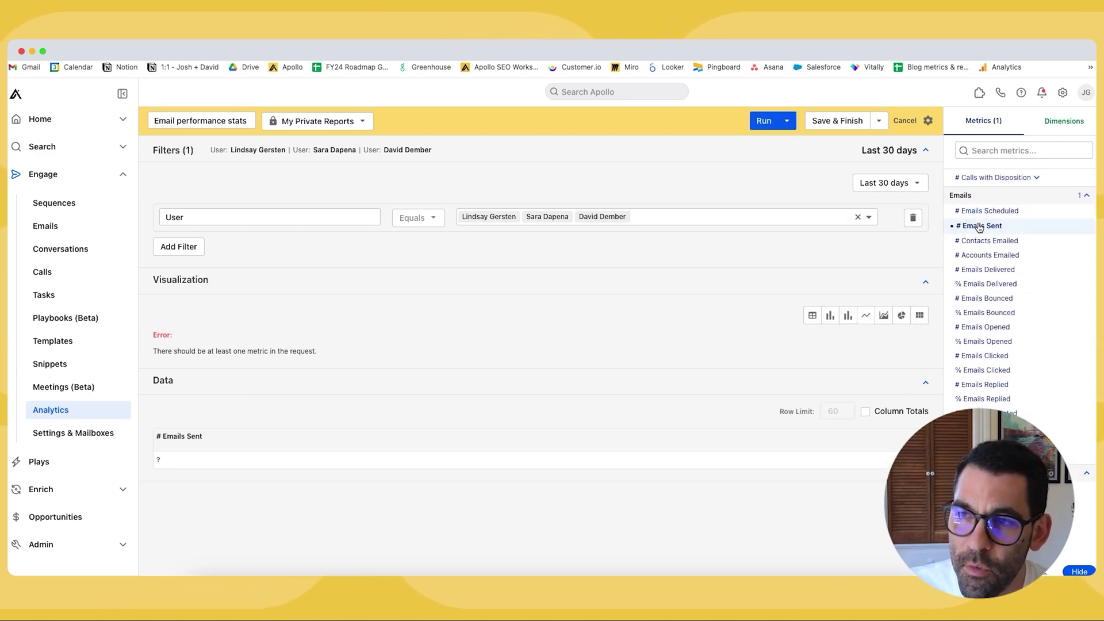
left_click(976, 284)
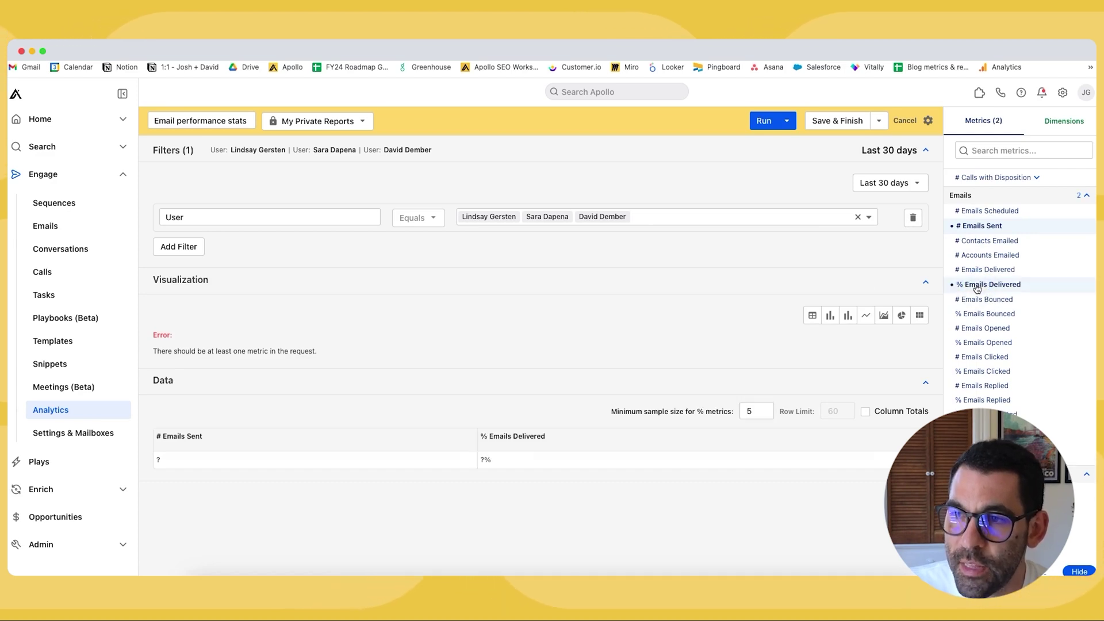
left_click(979, 315)
left_click(981, 344)
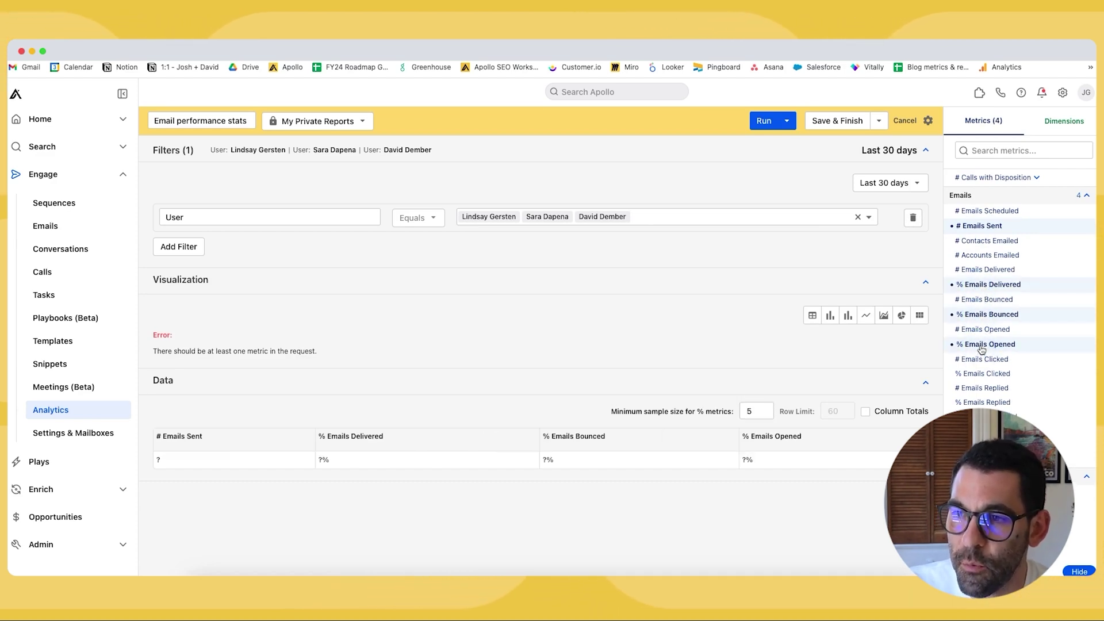
left_click(983, 402)
left_click(984, 433)
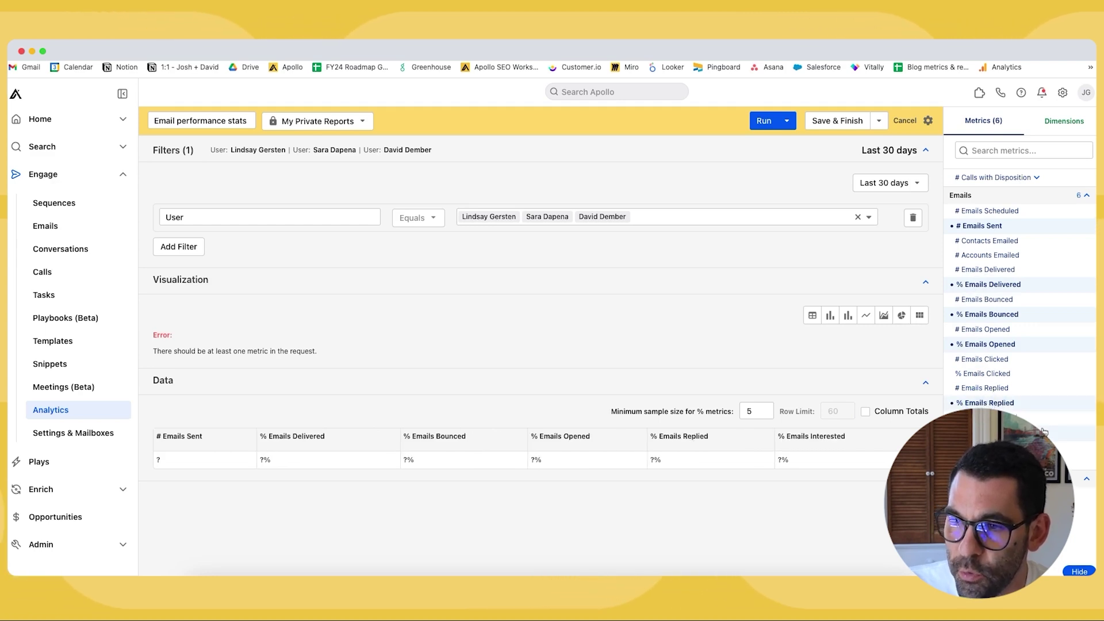
scroll(1038, 340, "down", 4)
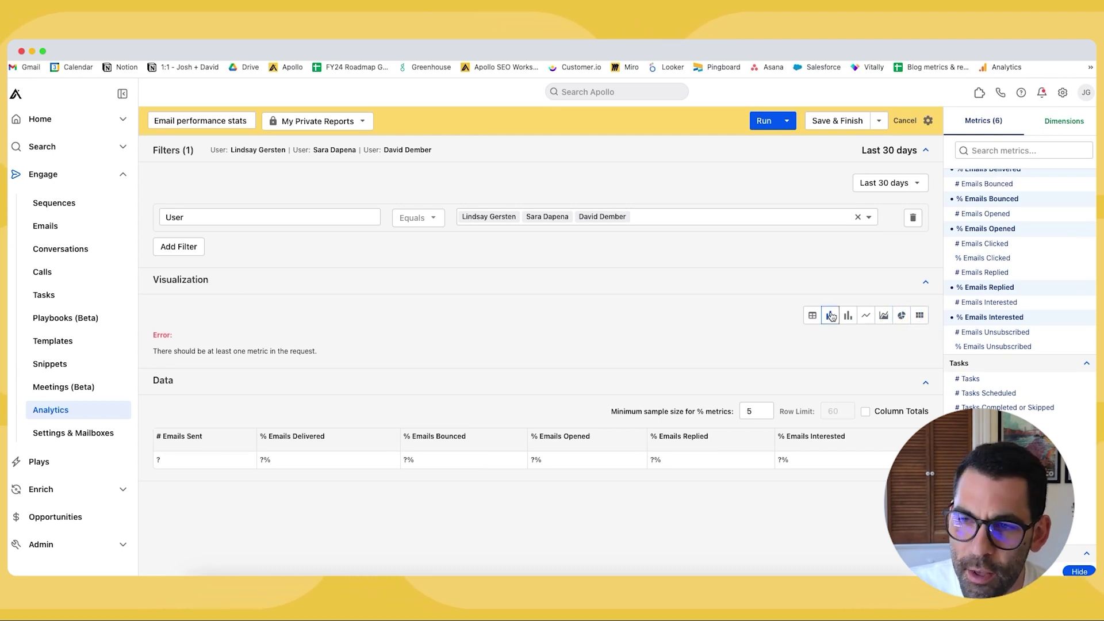
Show the report as a table and run it: 4,666 sent, 97.6% delivered, 58.4% opened
left_click(813, 316)
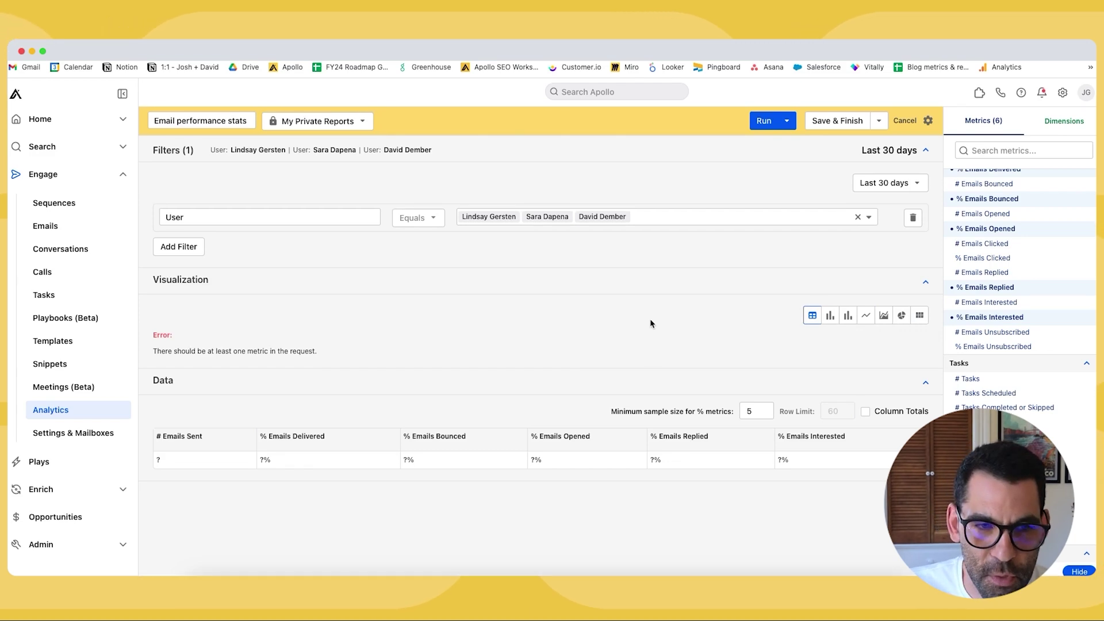
left_click(769, 122)
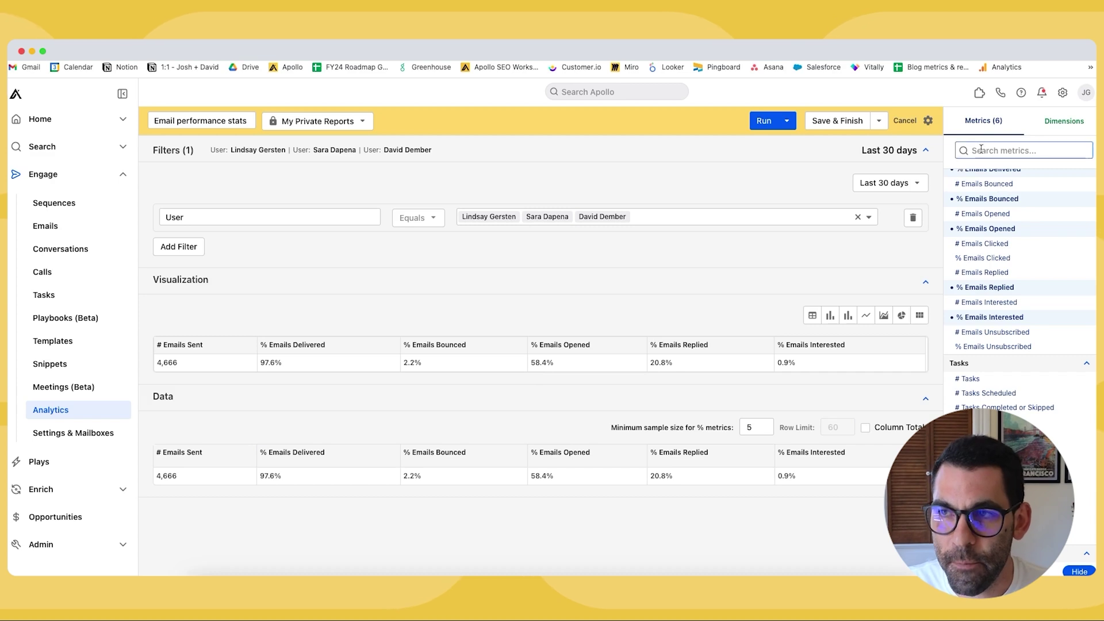
Add the Day of Week dimension from the Date group of Dimensions
scroll(978, 305, "down", 5)
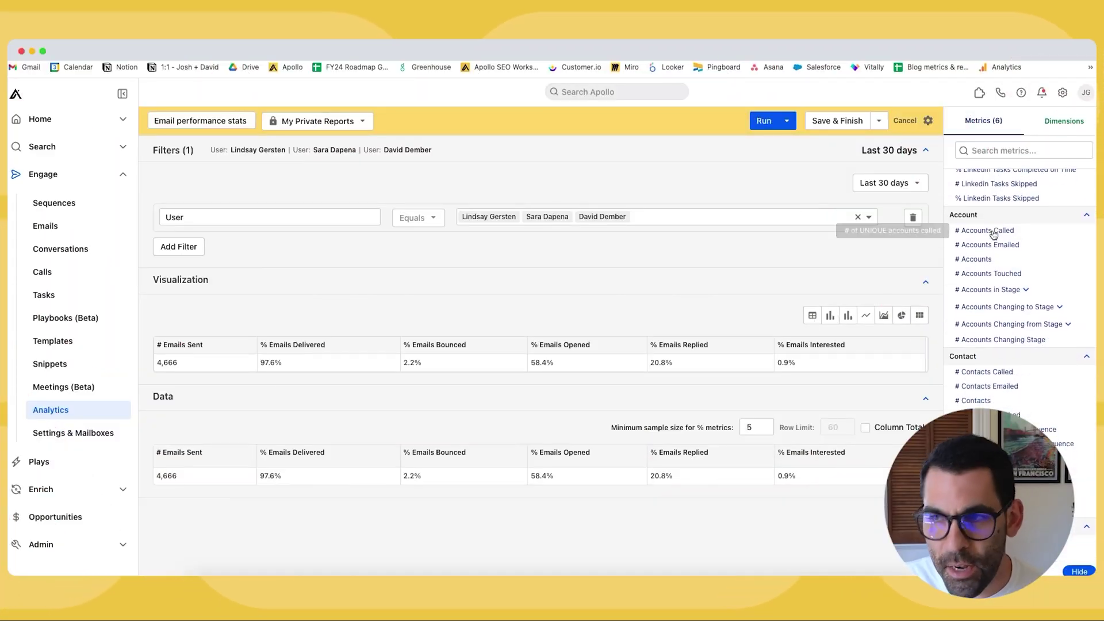
left_click(1064, 121)
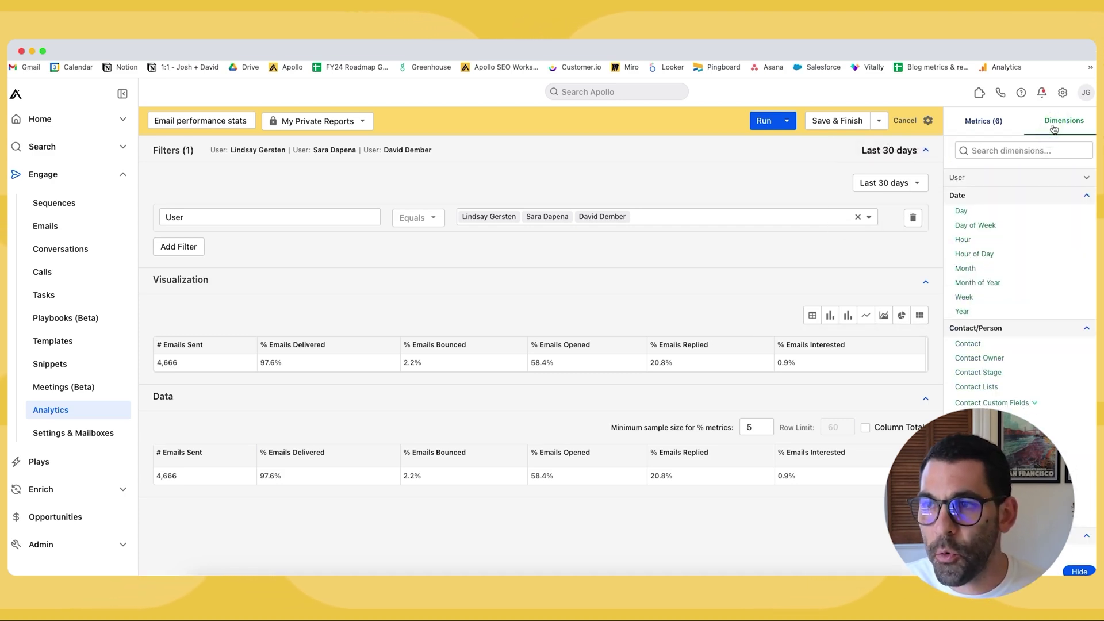
left_click(990, 225)
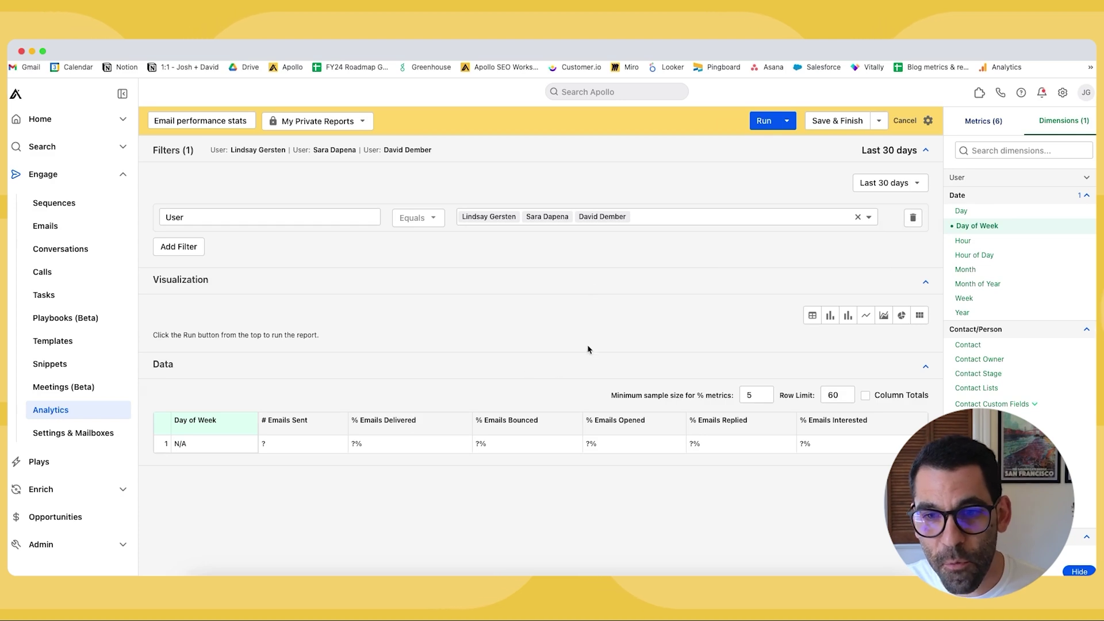
Rerun the report with the Day of Week breakdown and review the per-weekday results
left_click(763, 121)
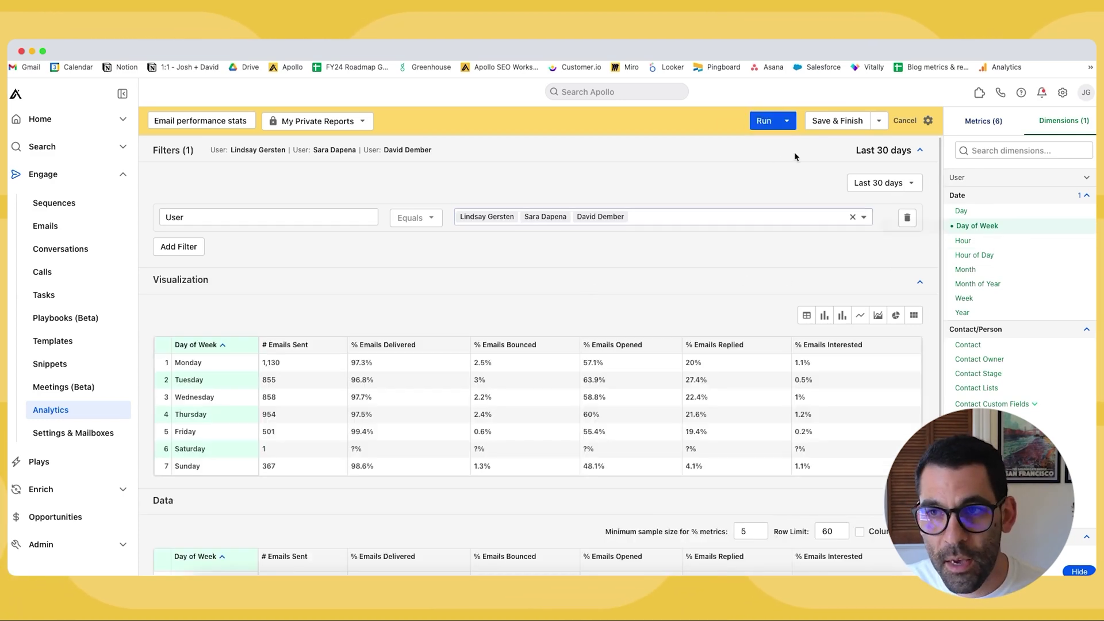
scroll(661, 273, "down", 3)
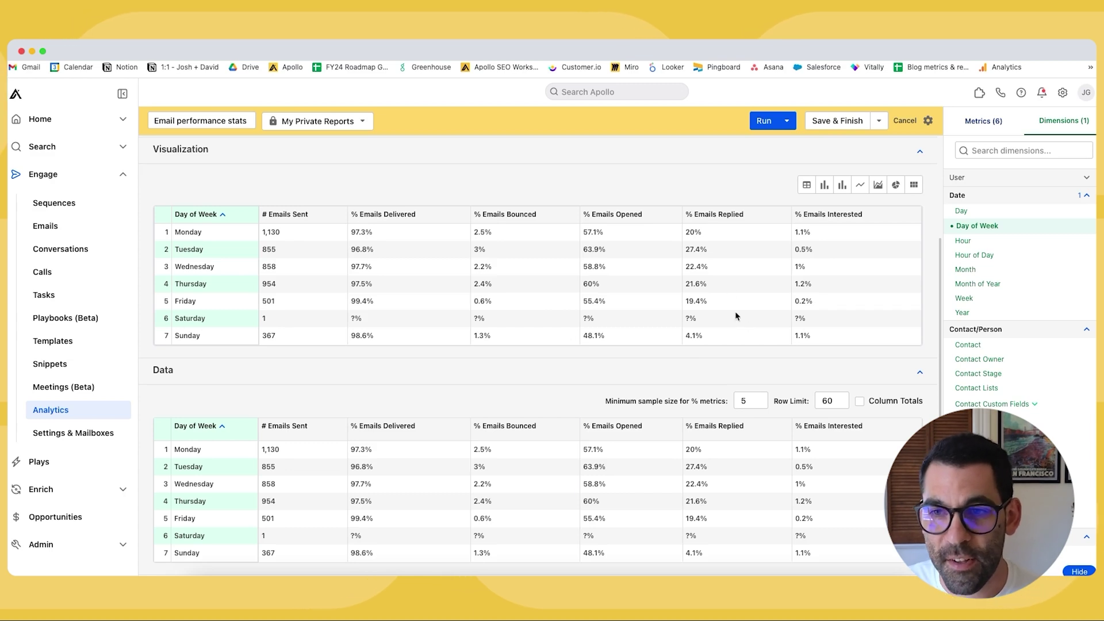
mouse_move(706, 270)
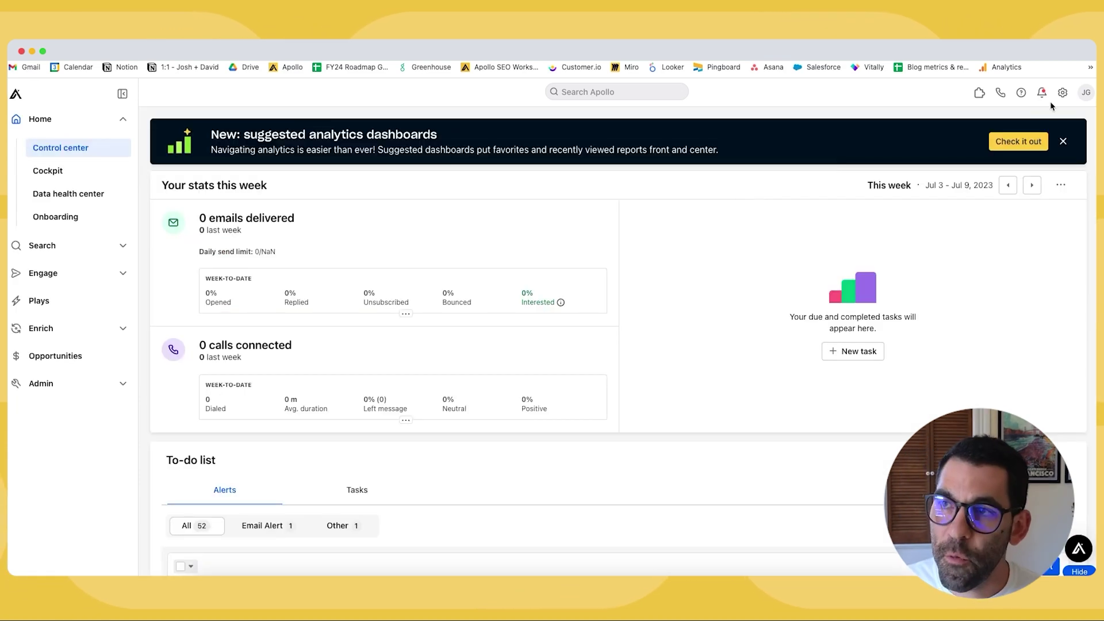
Browse the team's sending schedules under Settings > Configurations > Schedules
left_click(1063, 93)
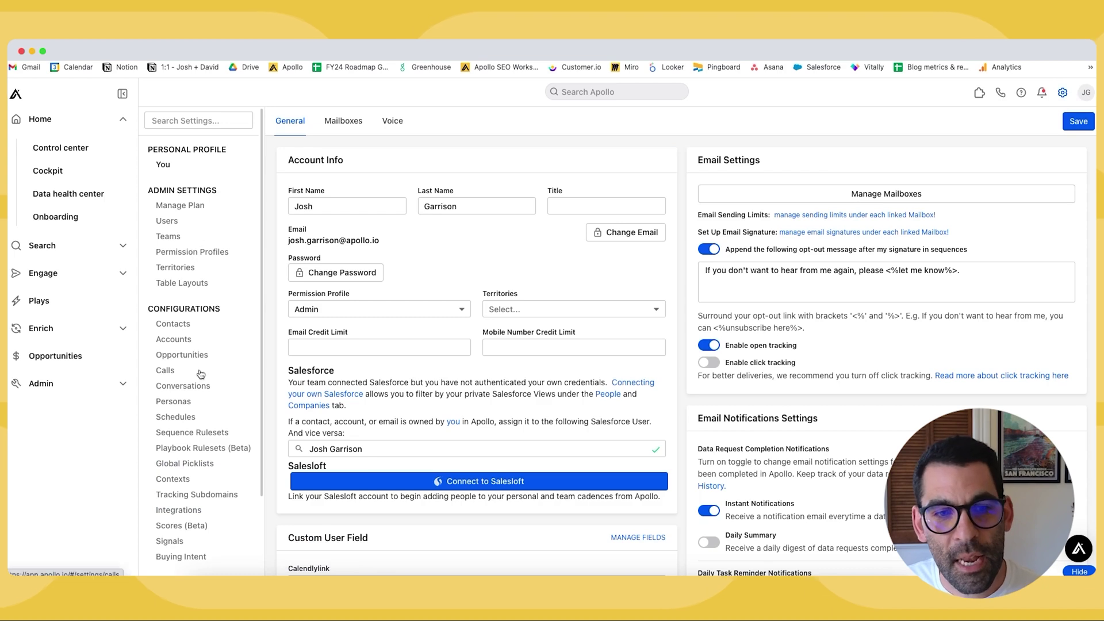
left_click(176, 417)
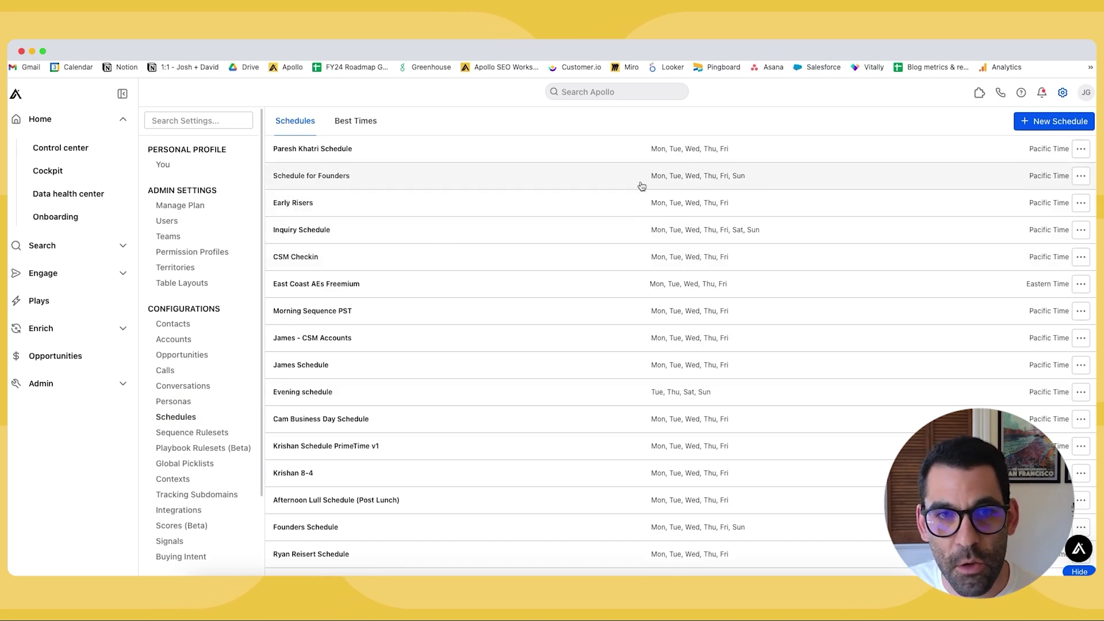
scroll(726, 182, "down", 5)
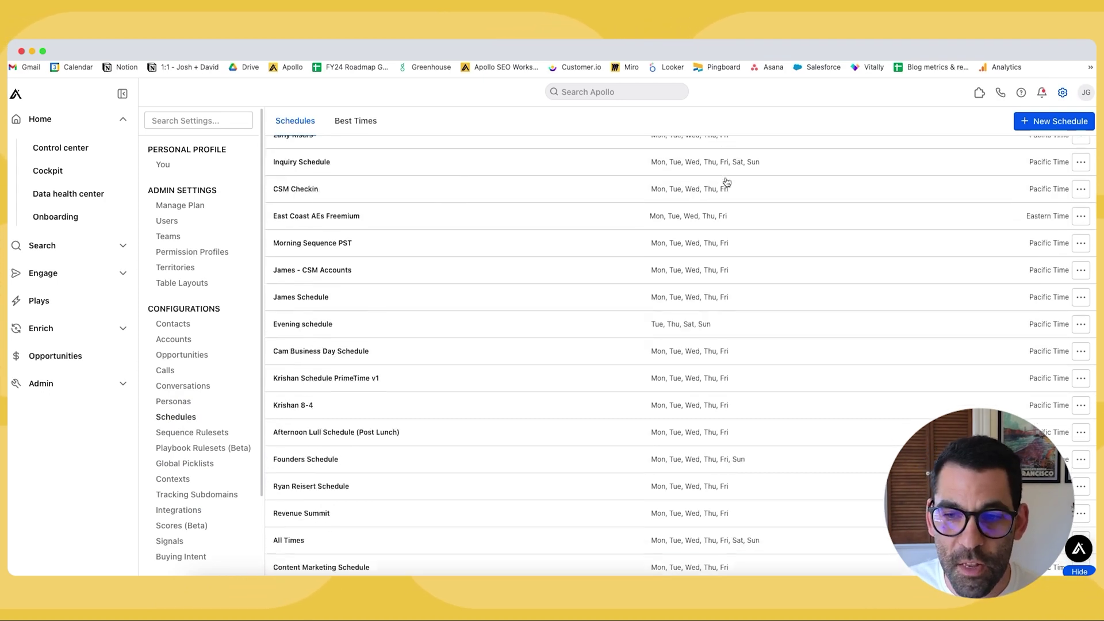
scroll(633, 360, "down", 3)
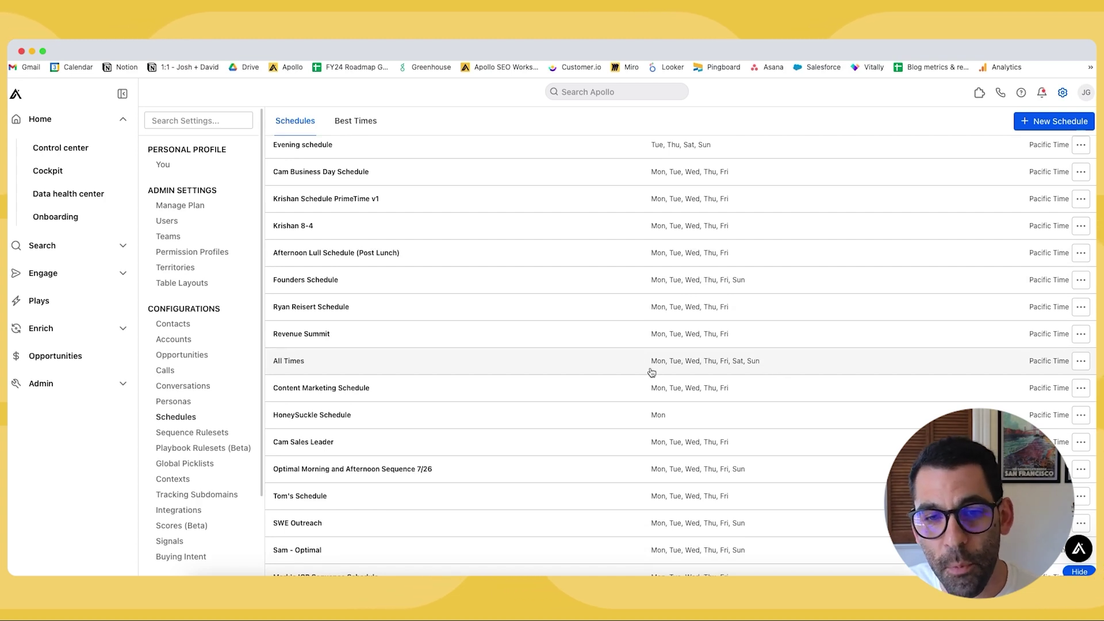
scroll(653, 370, "down", 2)
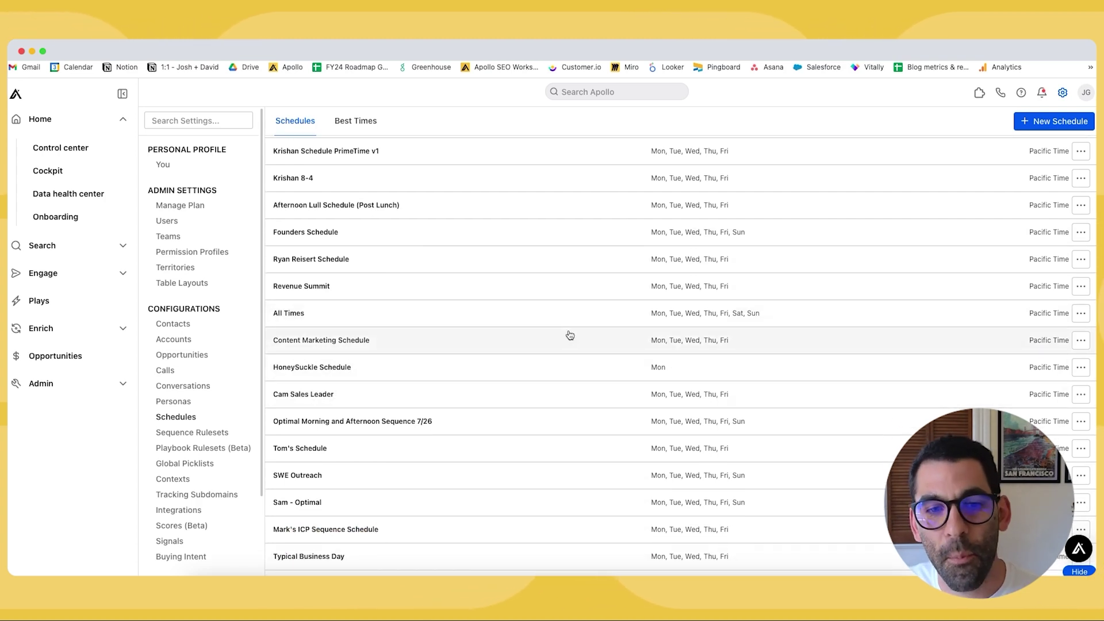
scroll(588, 237, "down", 3)
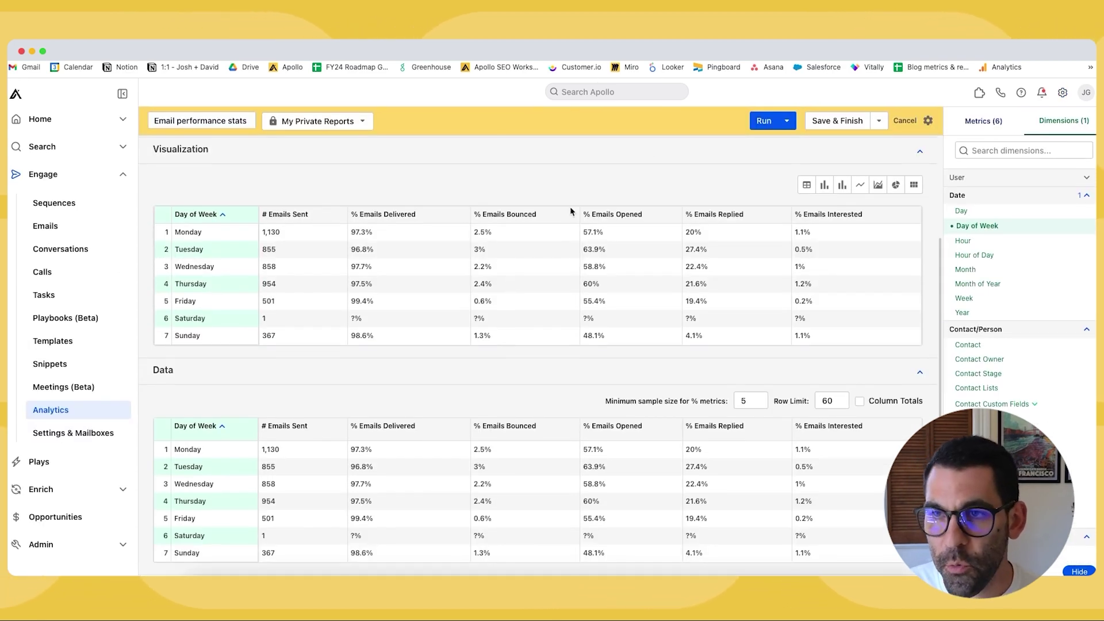
Save the day-of-week report and review the Email Engagement Performance dashboard panels
left_click(832, 123)
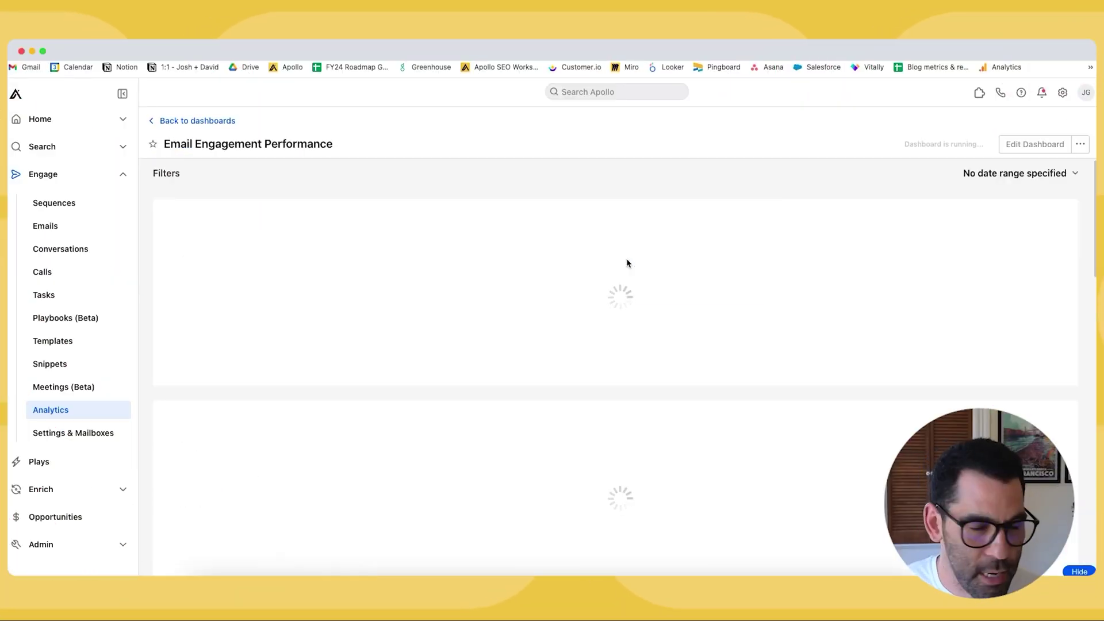
scroll(439, 195, "down", 10)
scroll(444, 284, "down", 5)
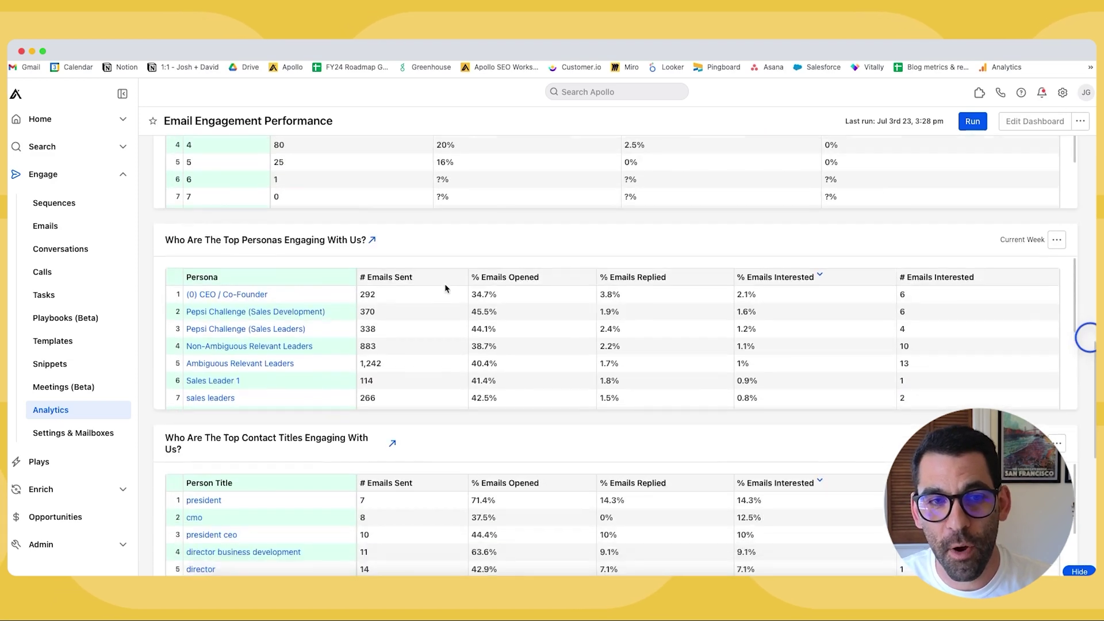
scroll(444, 284, "up", 15)
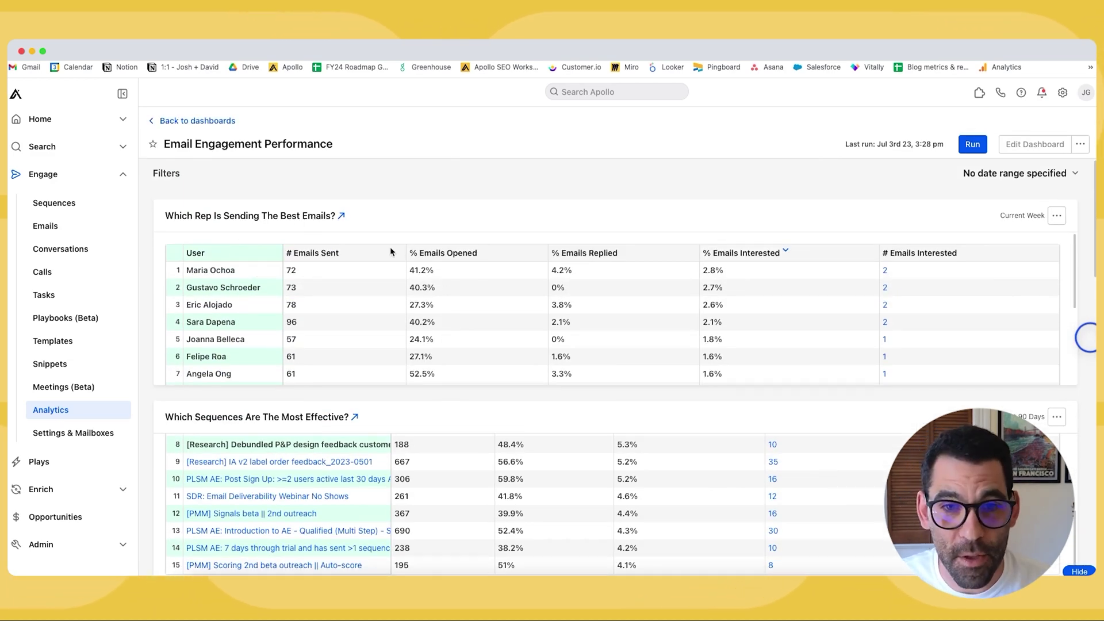
Filter the Email Engagement Performance dashboard to June 1 – July 3, 2023 and apply it
left_click(1074, 174)
left_click(1031, 207)
left_click(993, 269)
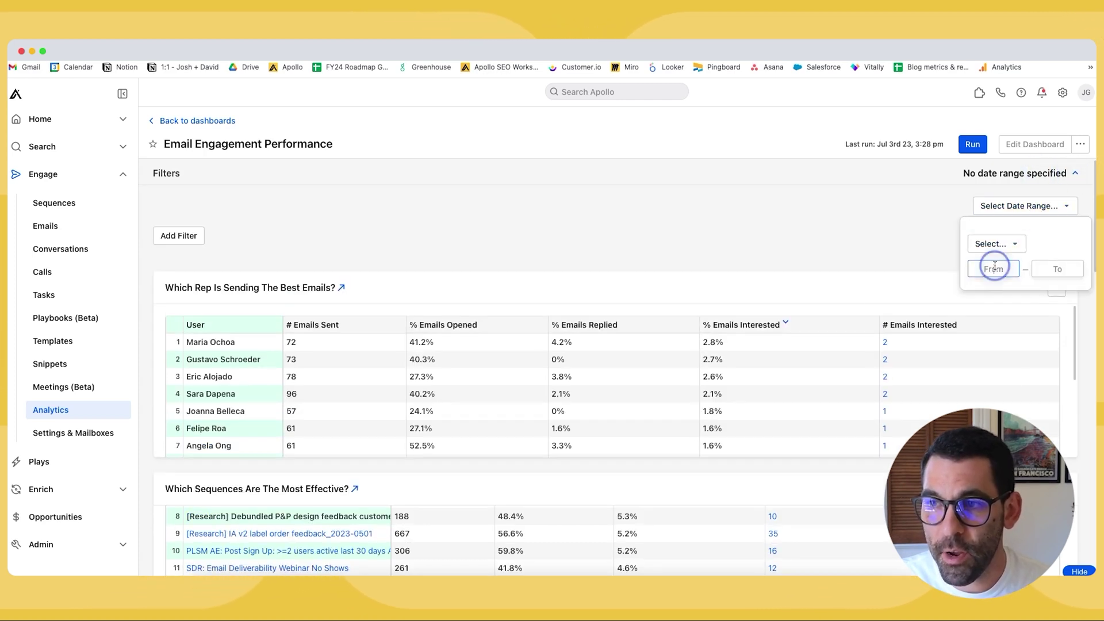
left_click(885, 299)
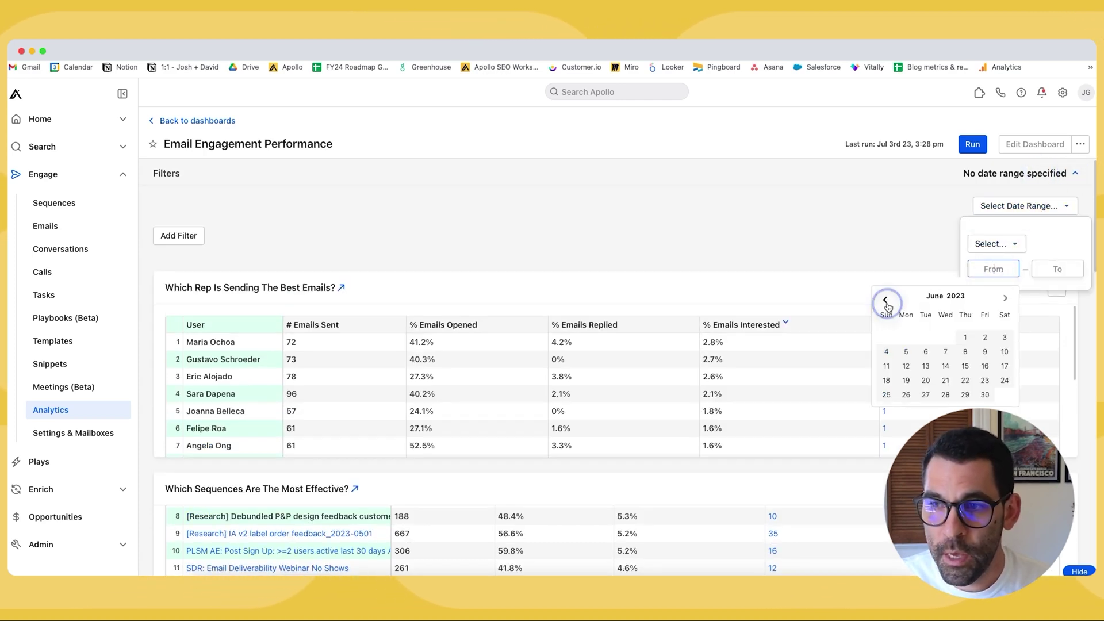
left_click(965, 338)
left_click(1042, 270)
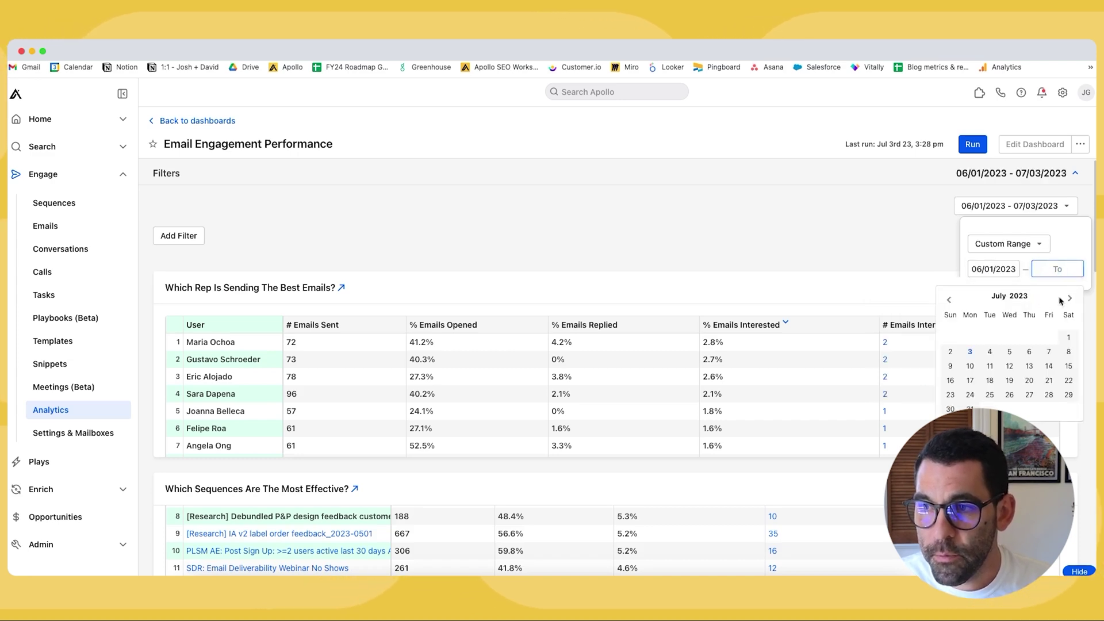
left_click(733, 246)
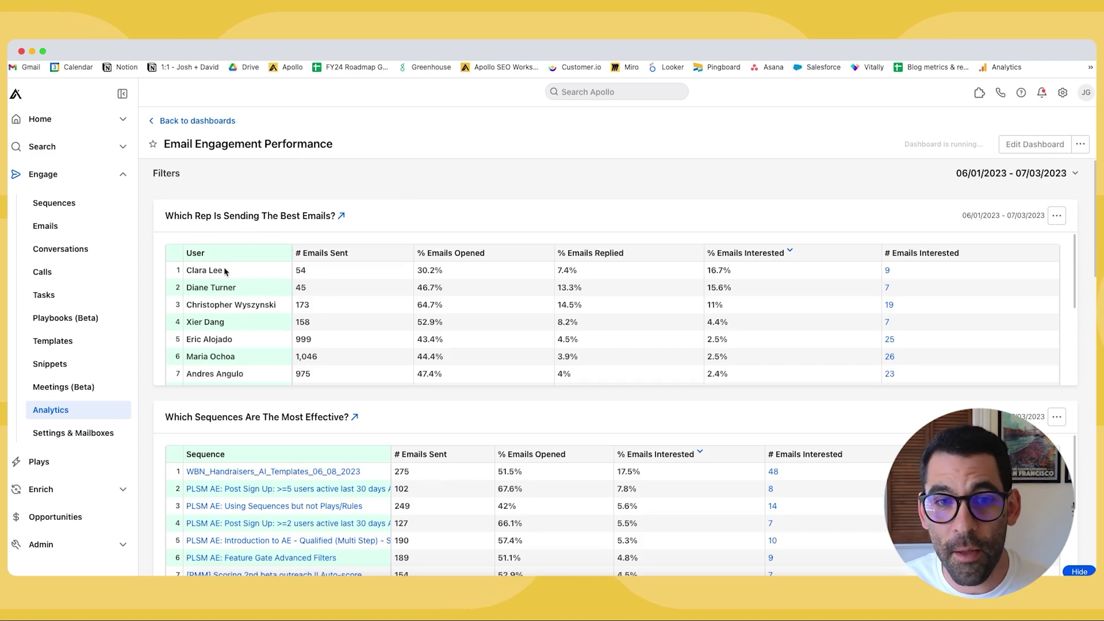
left_click_drag(455, 273, 283, 276)
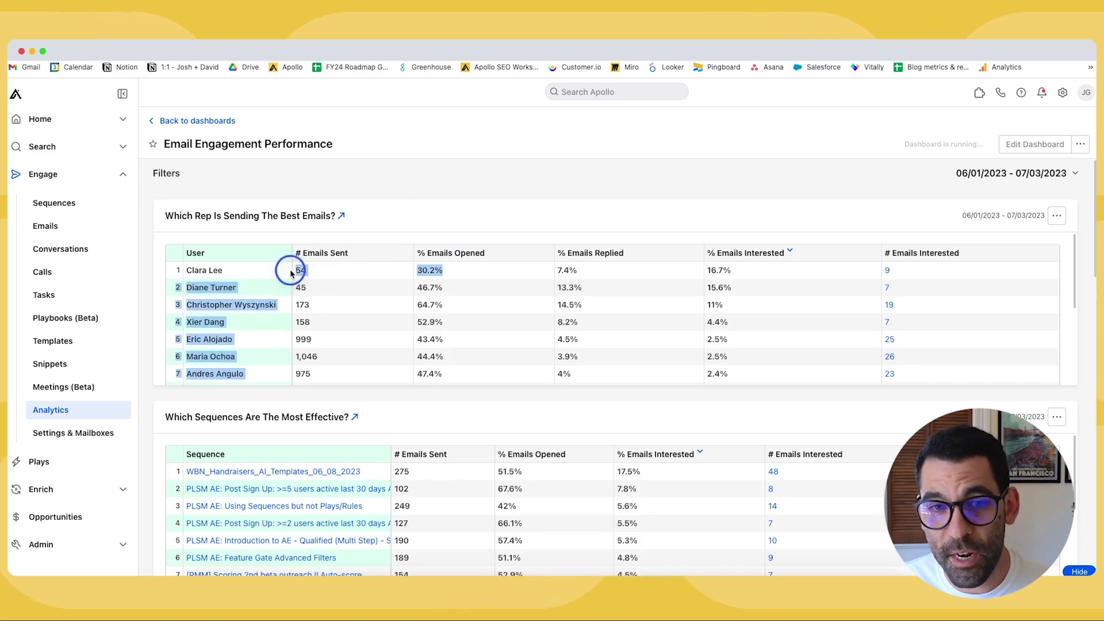
left_click(451, 273)
Review the dashboard's tables, then return to the Analytics dashboards list
scroll(451, 270, "down", 8)
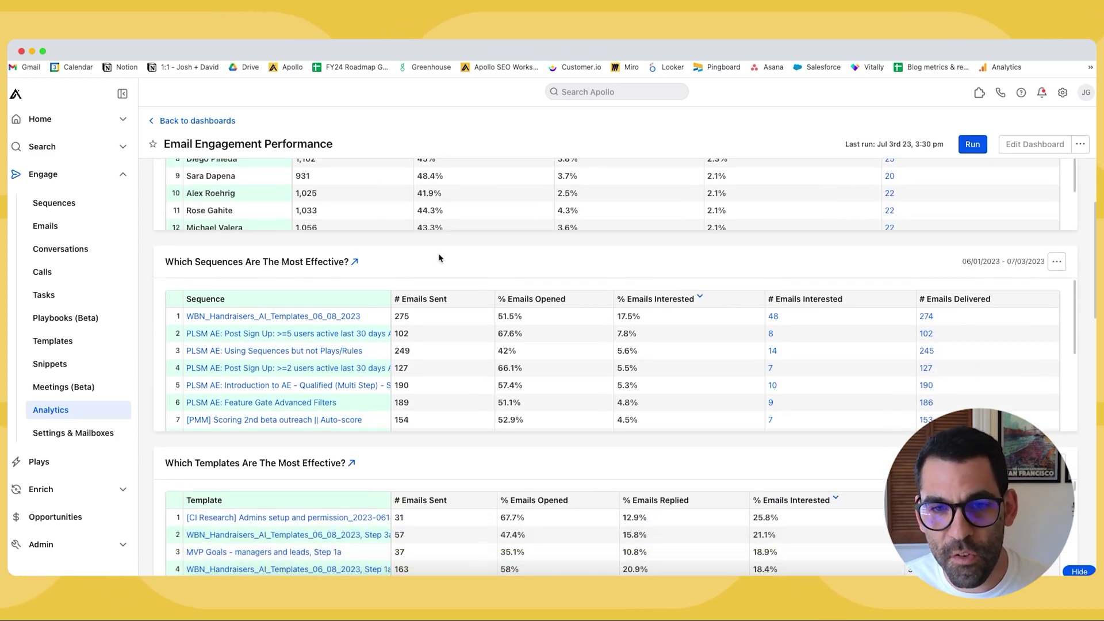
scroll(440, 258, "down", 8)
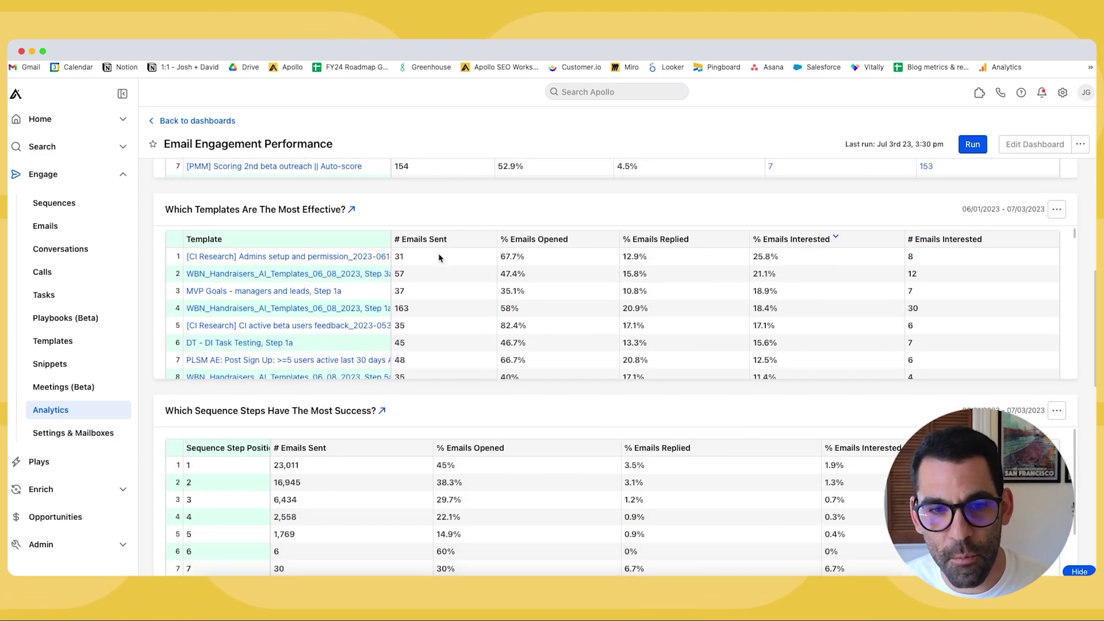
scroll(439, 258, "down", 15)
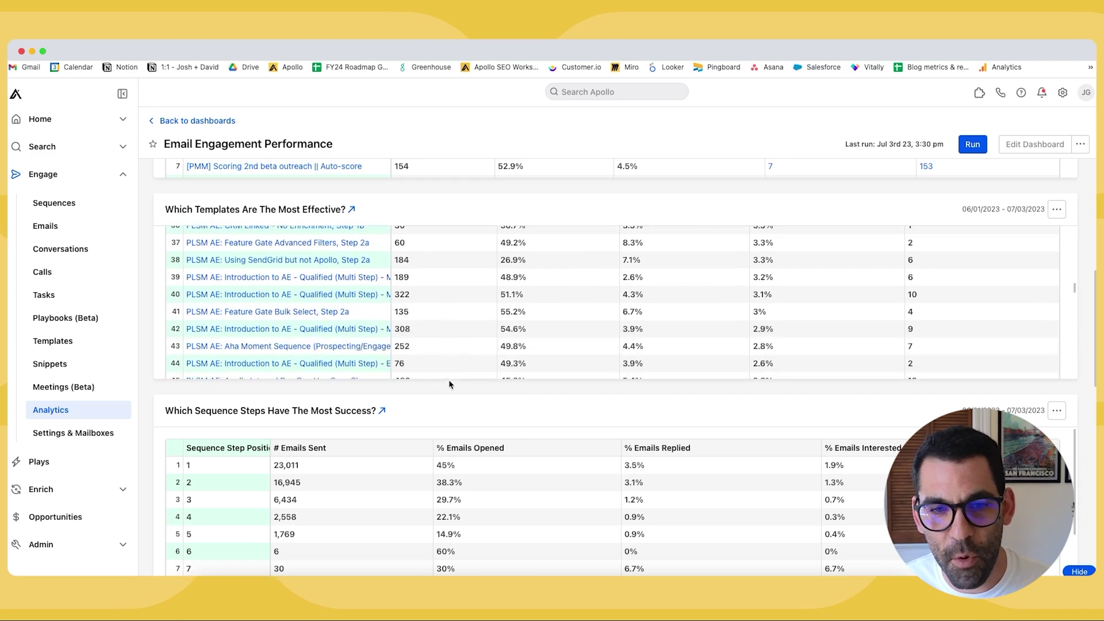
scroll(453, 408, "down", 20)
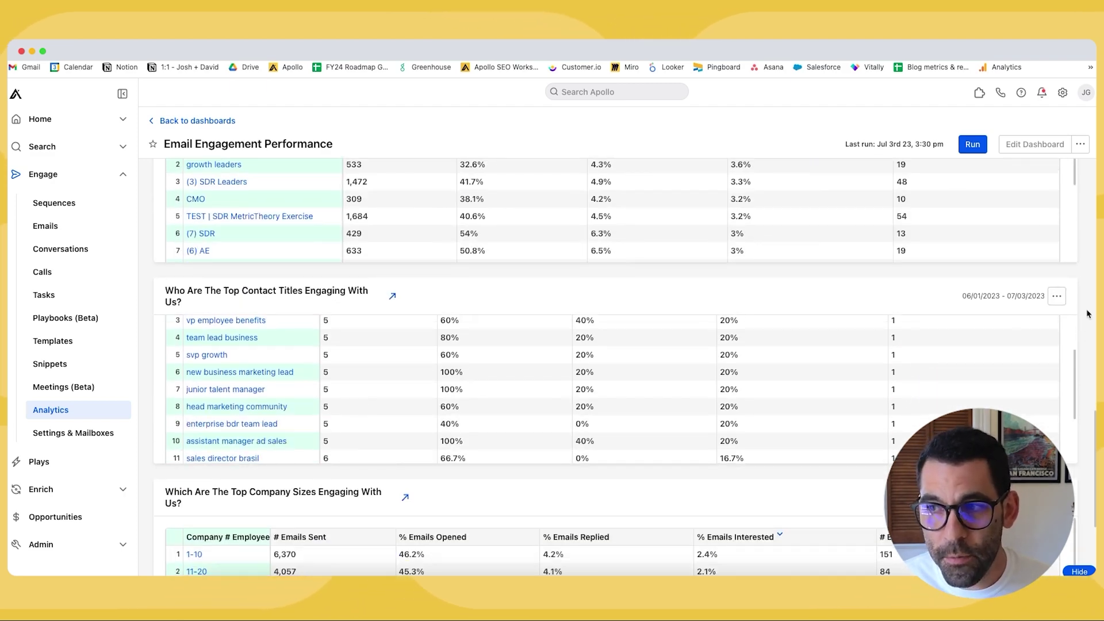
scroll(539, 224, "down", 5)
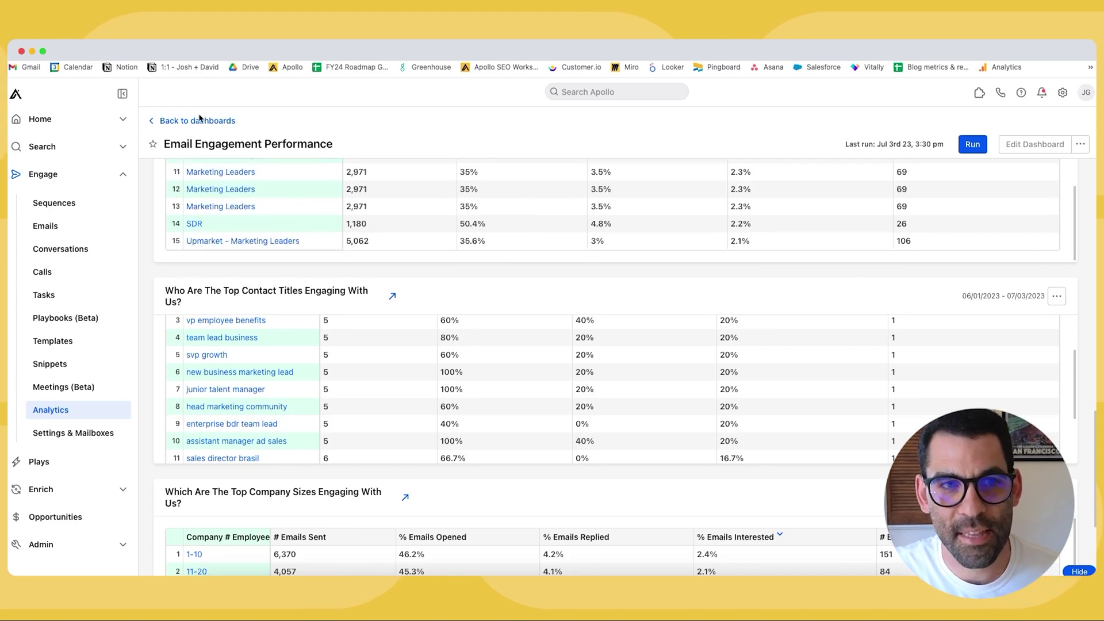
left_click(178, 121)
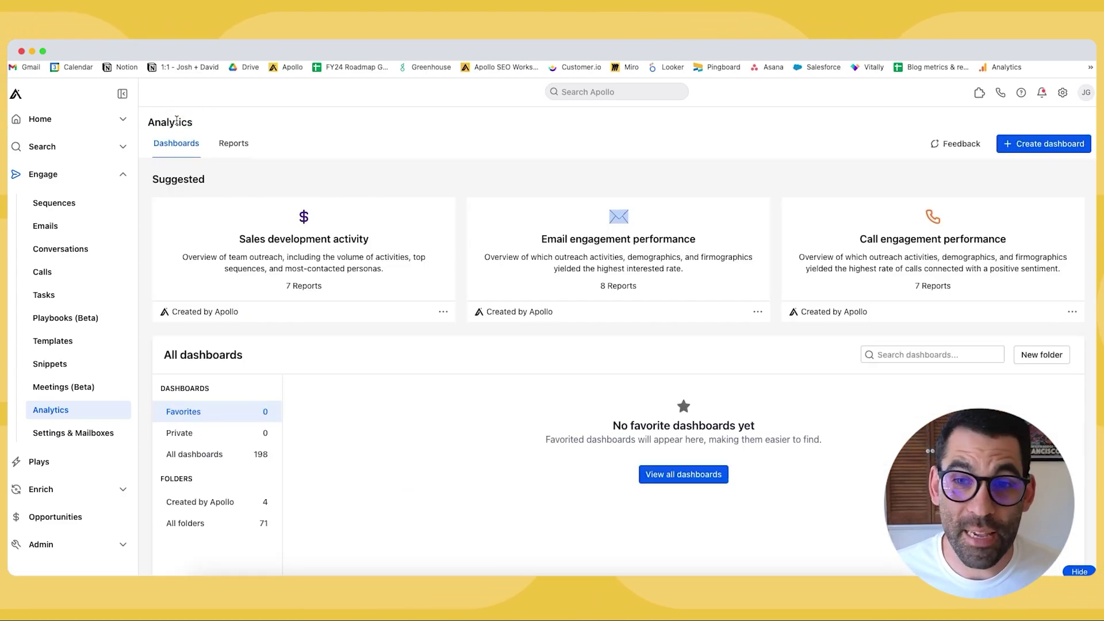
Switch Analytics to the Reports view and browse the suggested reports list
scroll(480, 257, "down", 3)
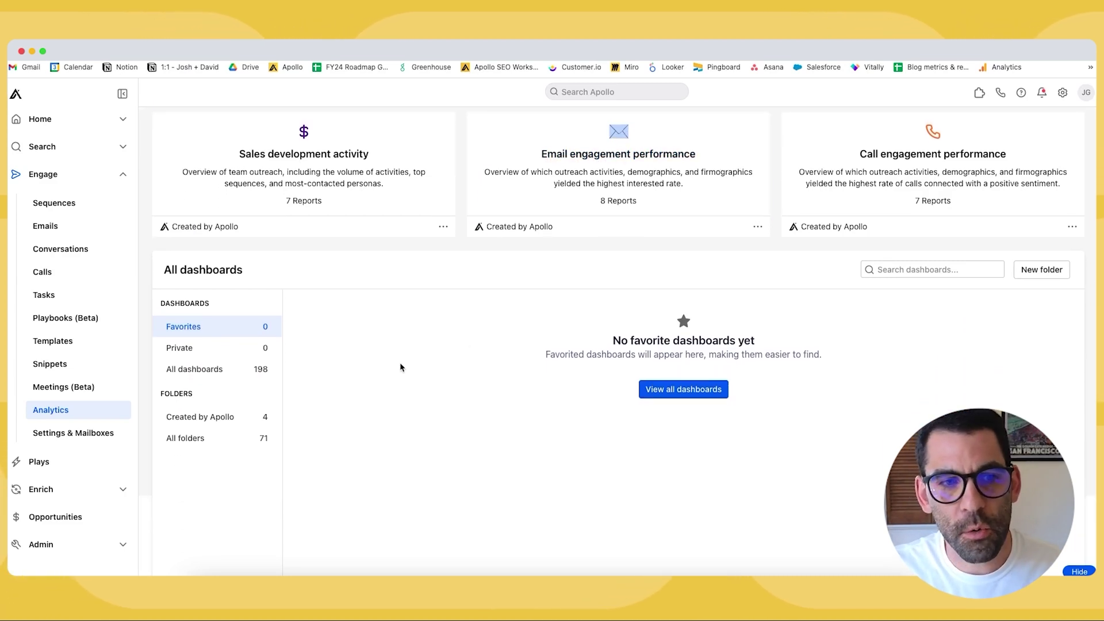
scroll(348, 175, "up", 3)
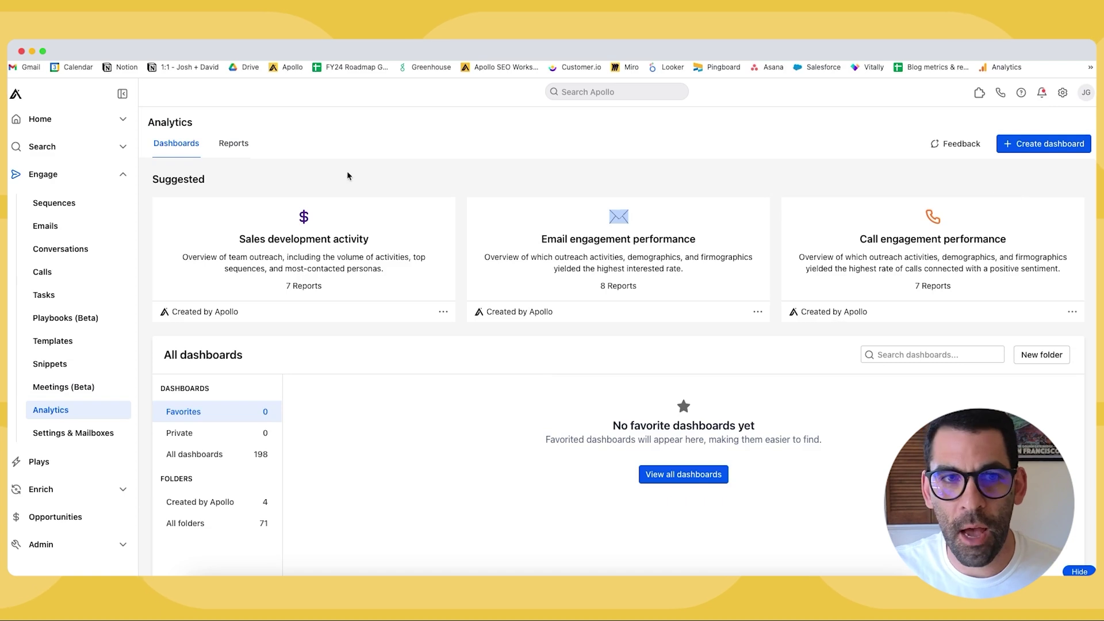
left_click(235, 144)
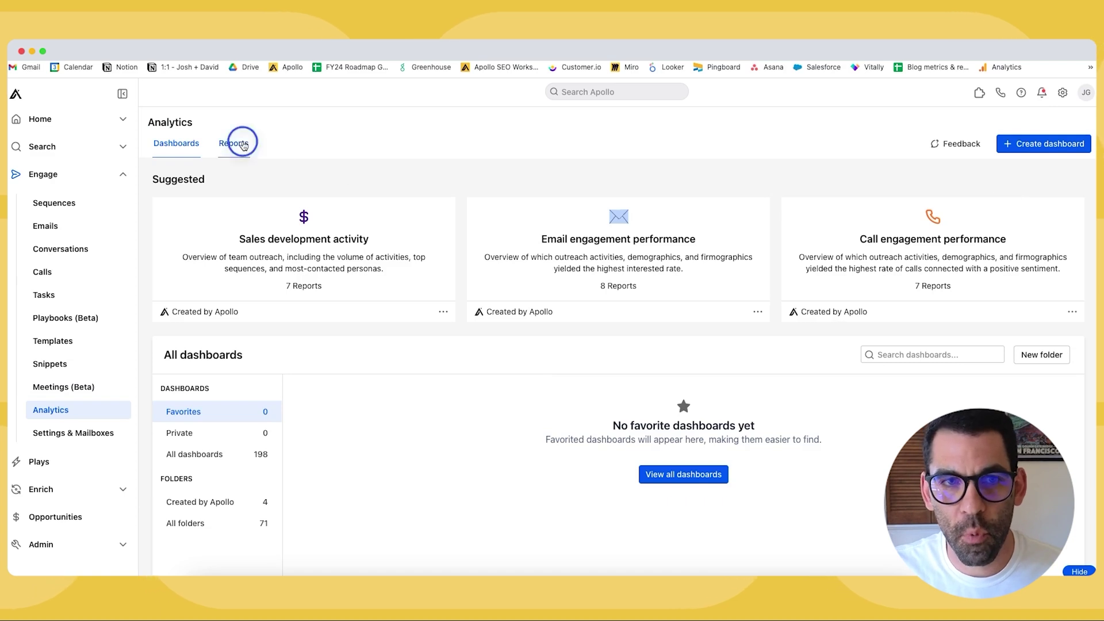
left_click(189, 151)
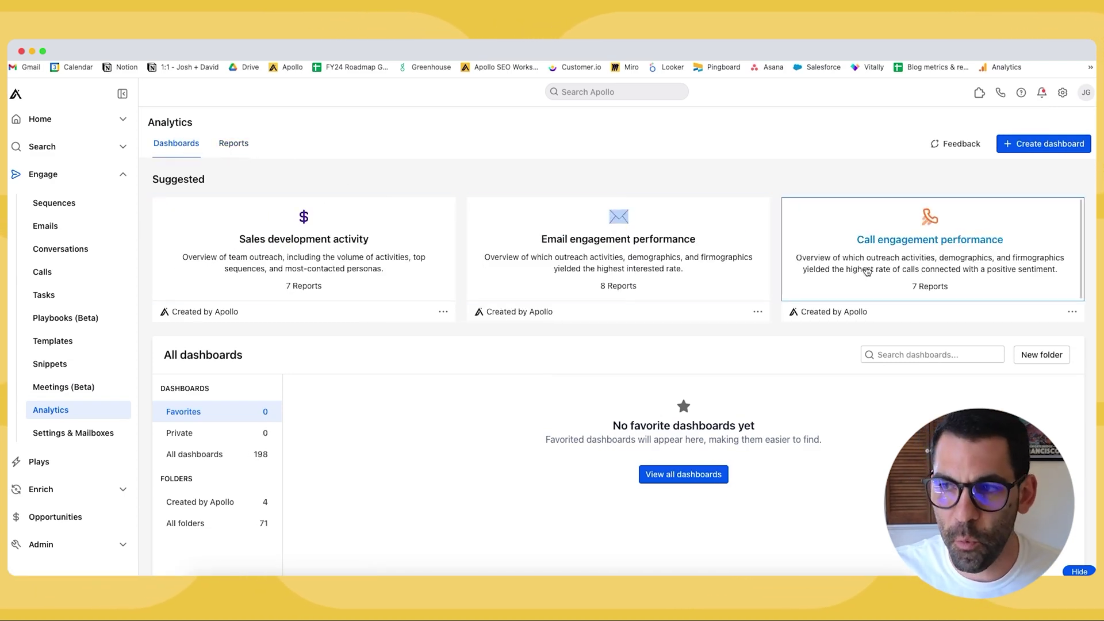
scroll(565, 362, "down", 3)
scroll(564, 362, "up", 3)
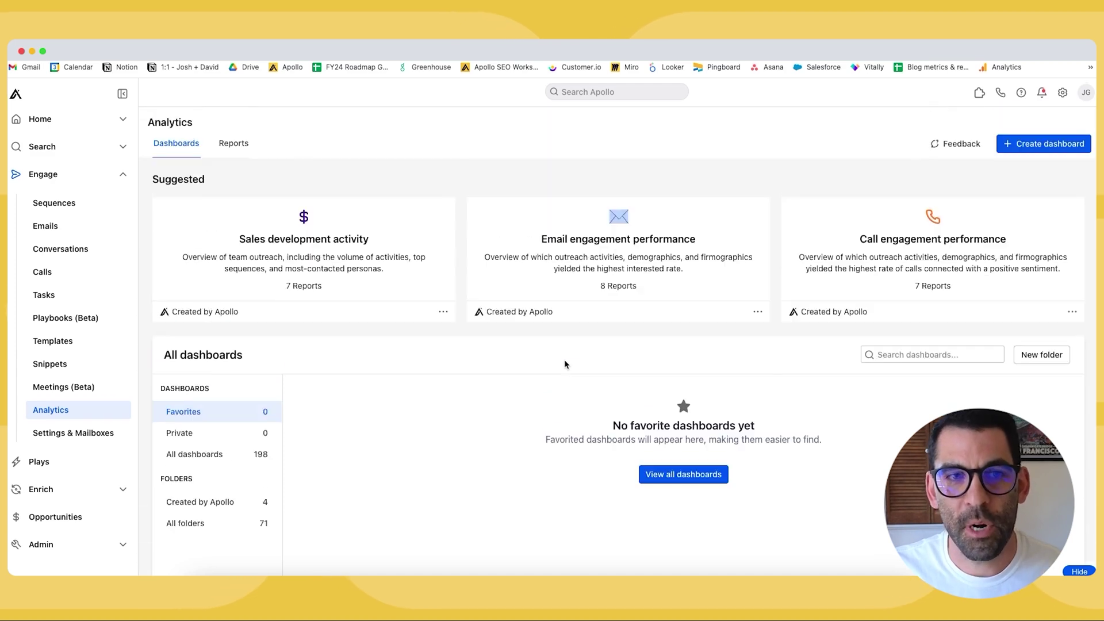
left_click(257, 148)
scroll(472, 277, "down", 3)
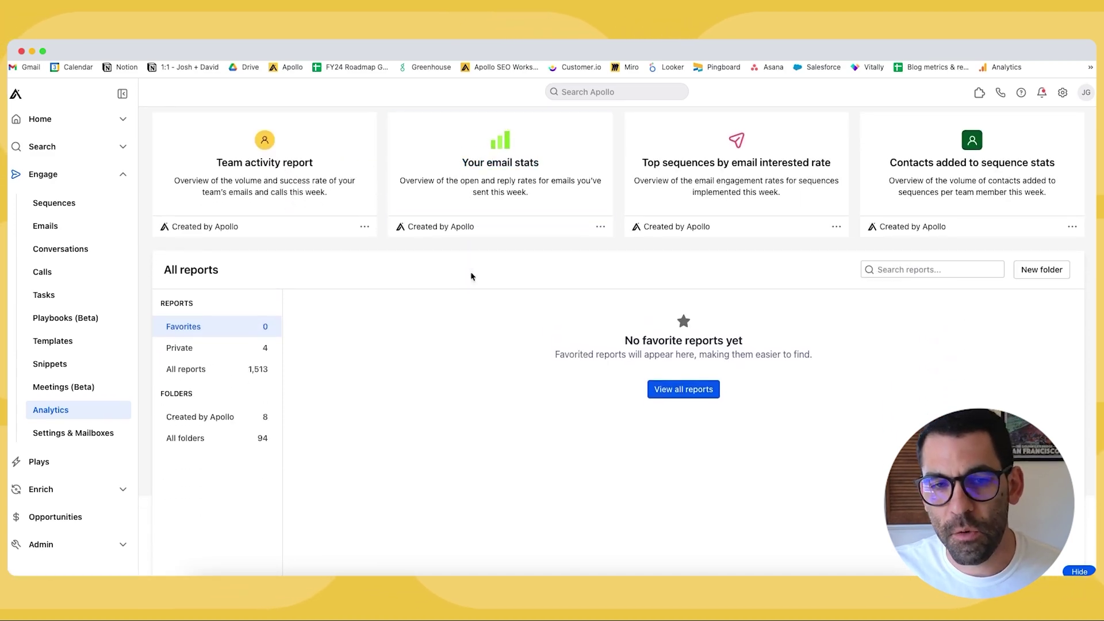